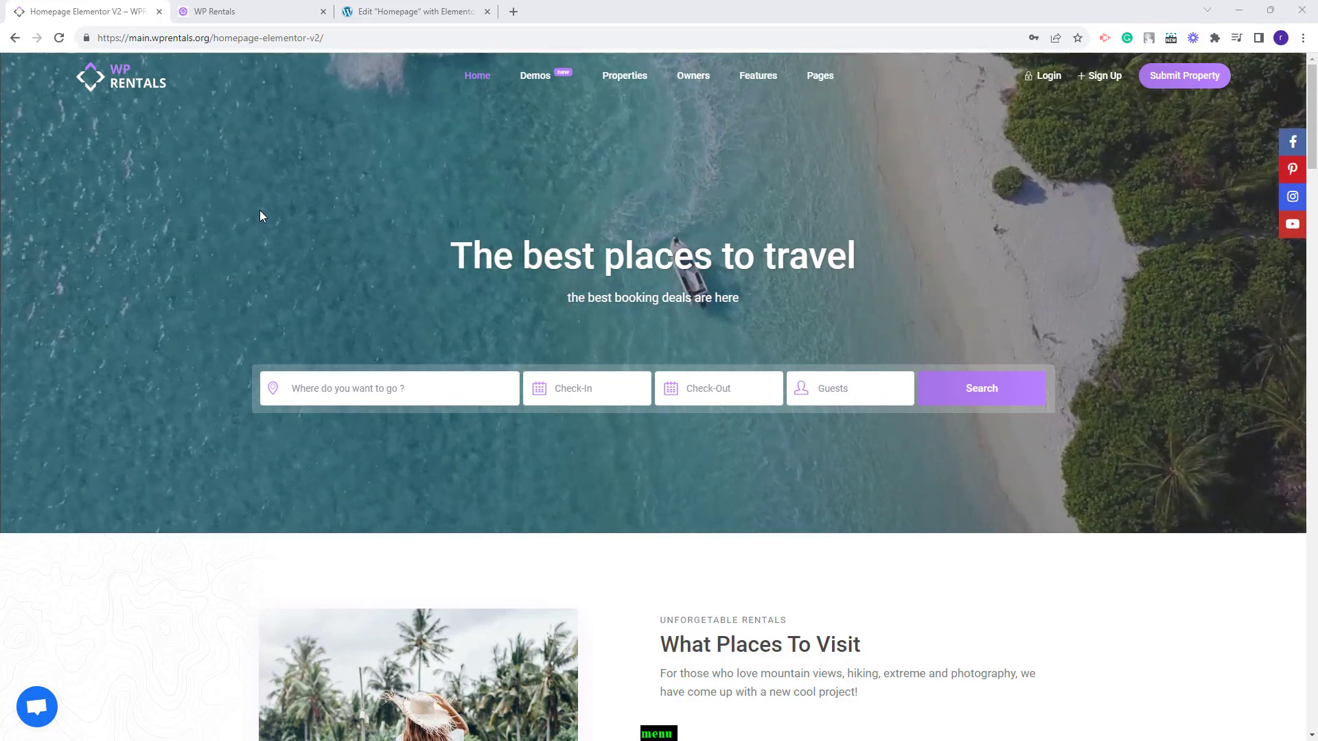
- Show the WP Rentals homepage scrolled down to its 'Plan the best holiday with us' section
key("ctrl+Tab")
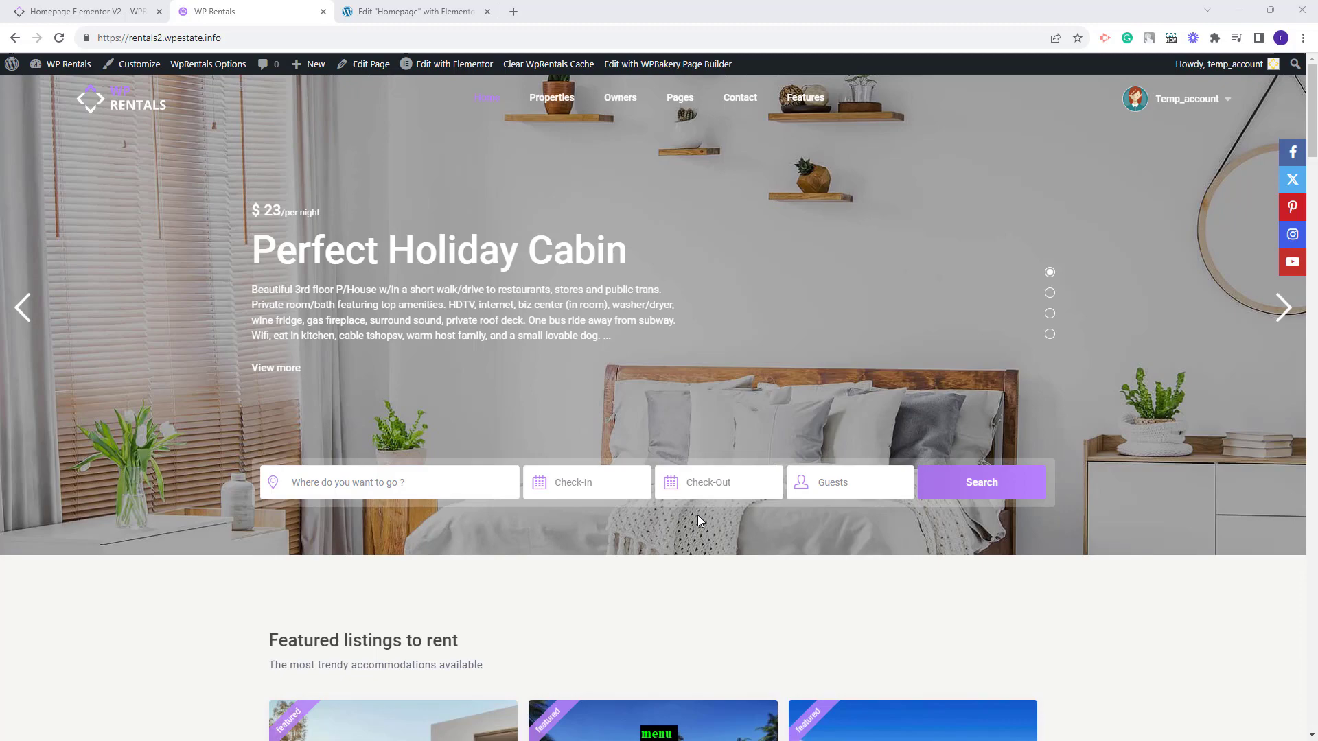
left_click_drag(1310, 150, 1312, 676)
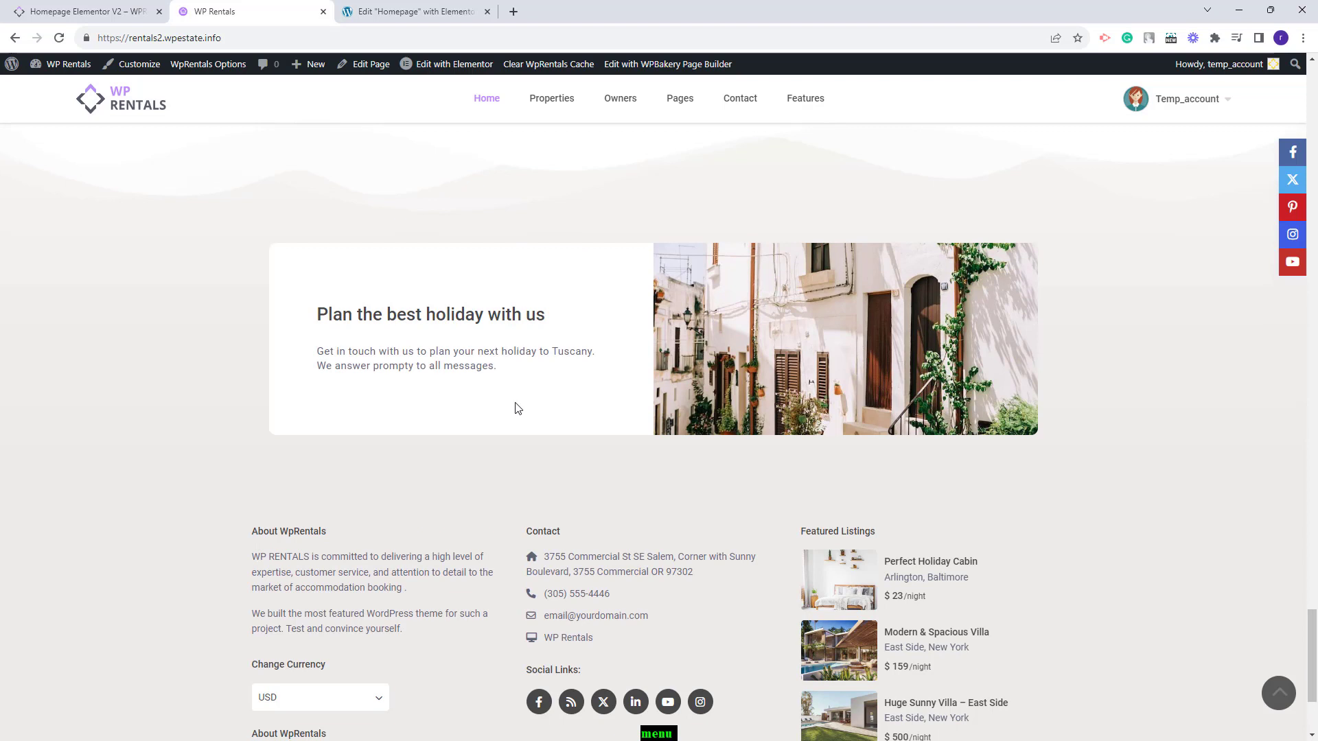
- In the homepage editor, drop a Contact Form Builder widget, found by searching 'contact', under the holiday paragraph
mouse_move(461, 70)
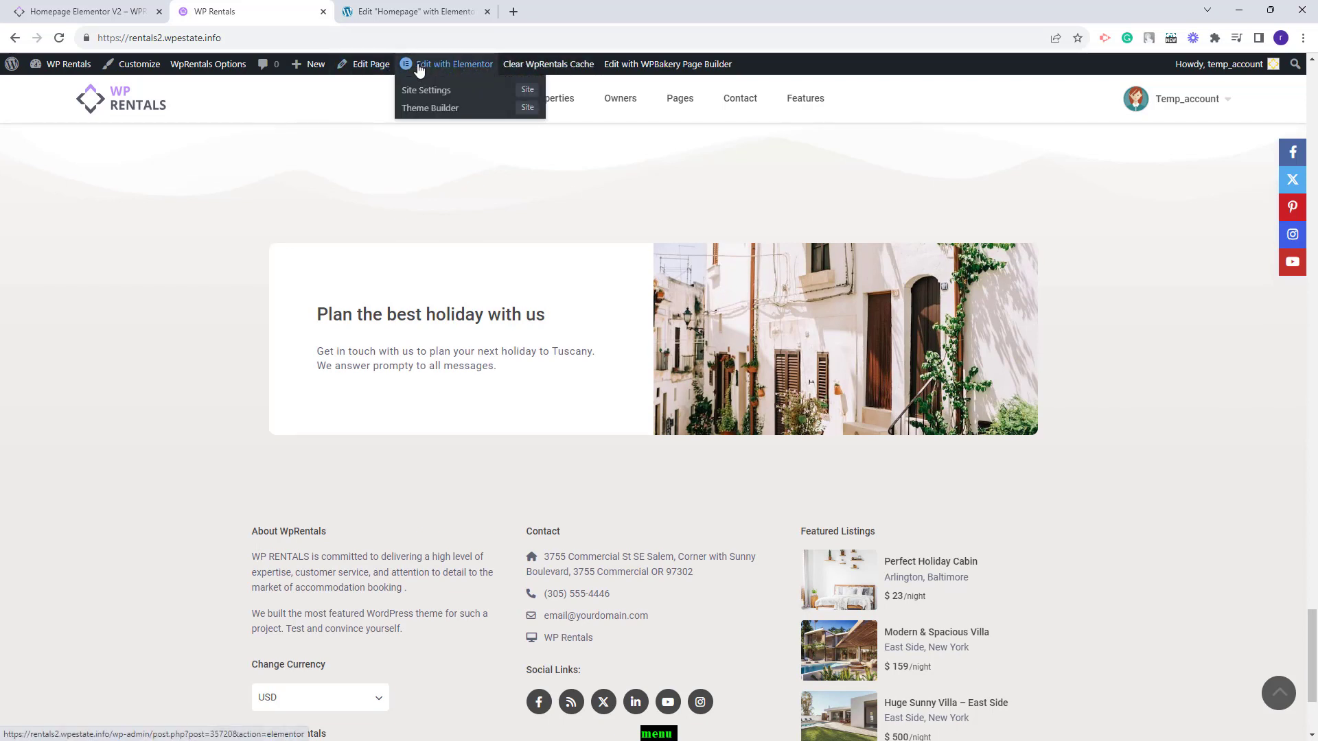
left_click(422, 12)
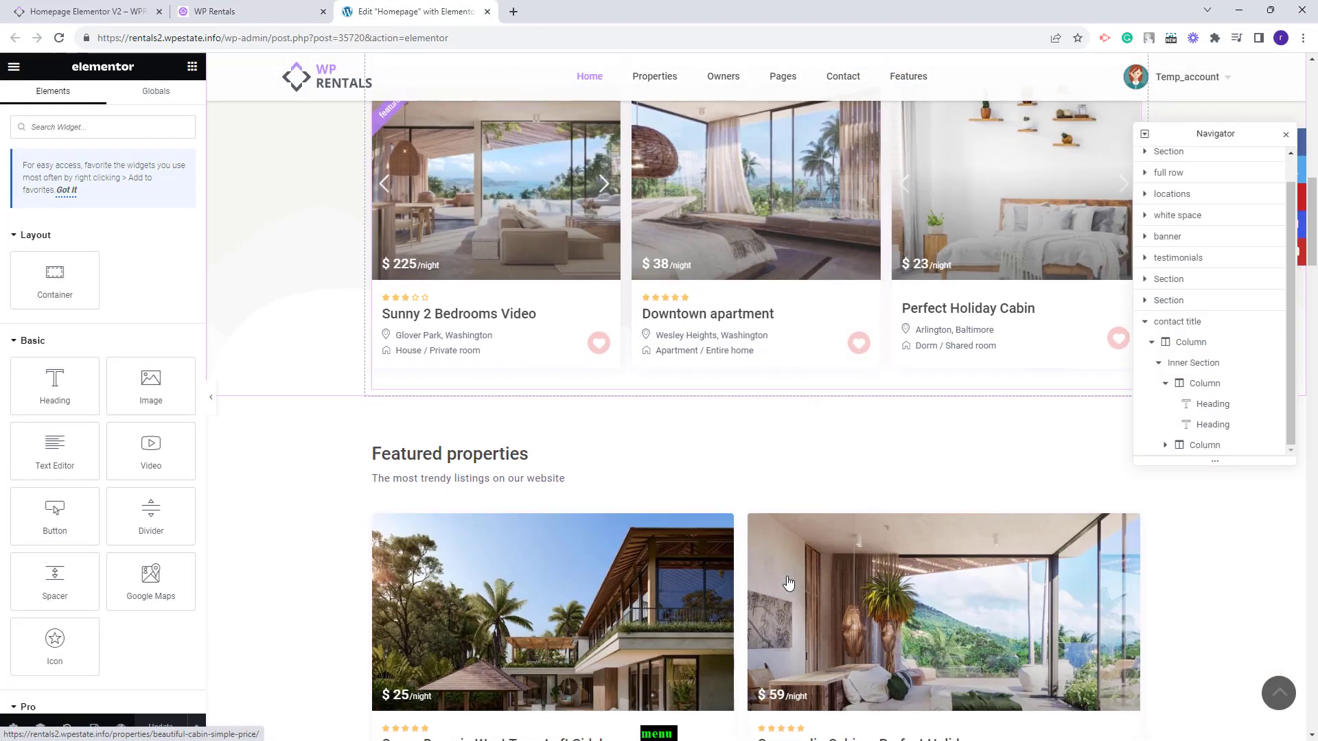
scroll(788, 583, "down", 20)
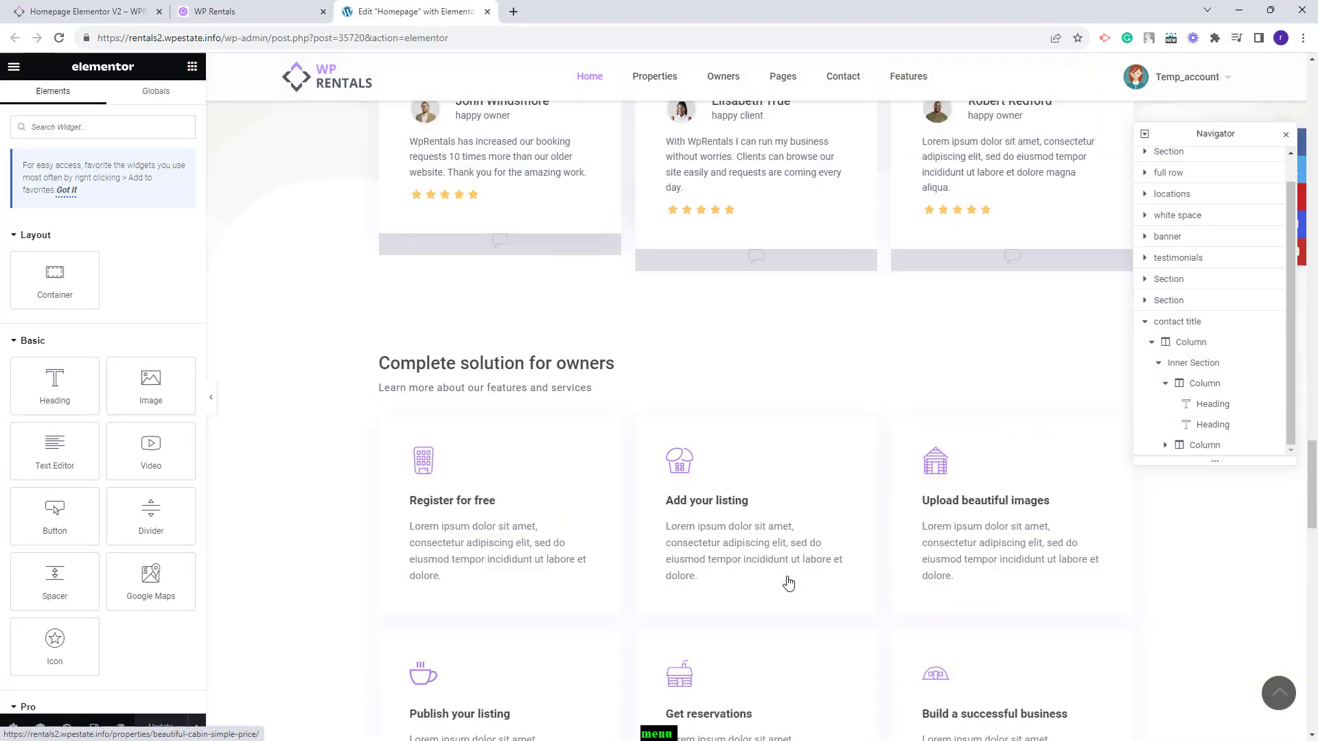
scroll(788, 583, "down", 15)
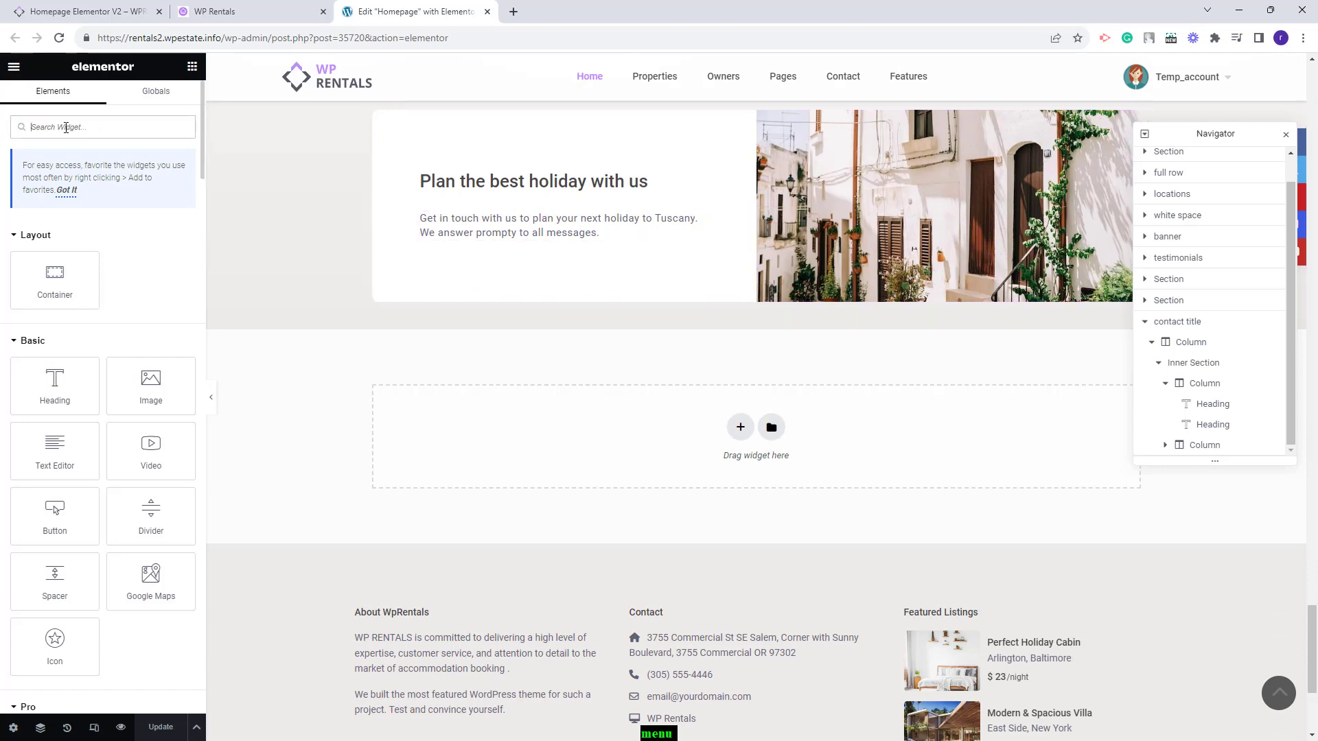
type("contac")
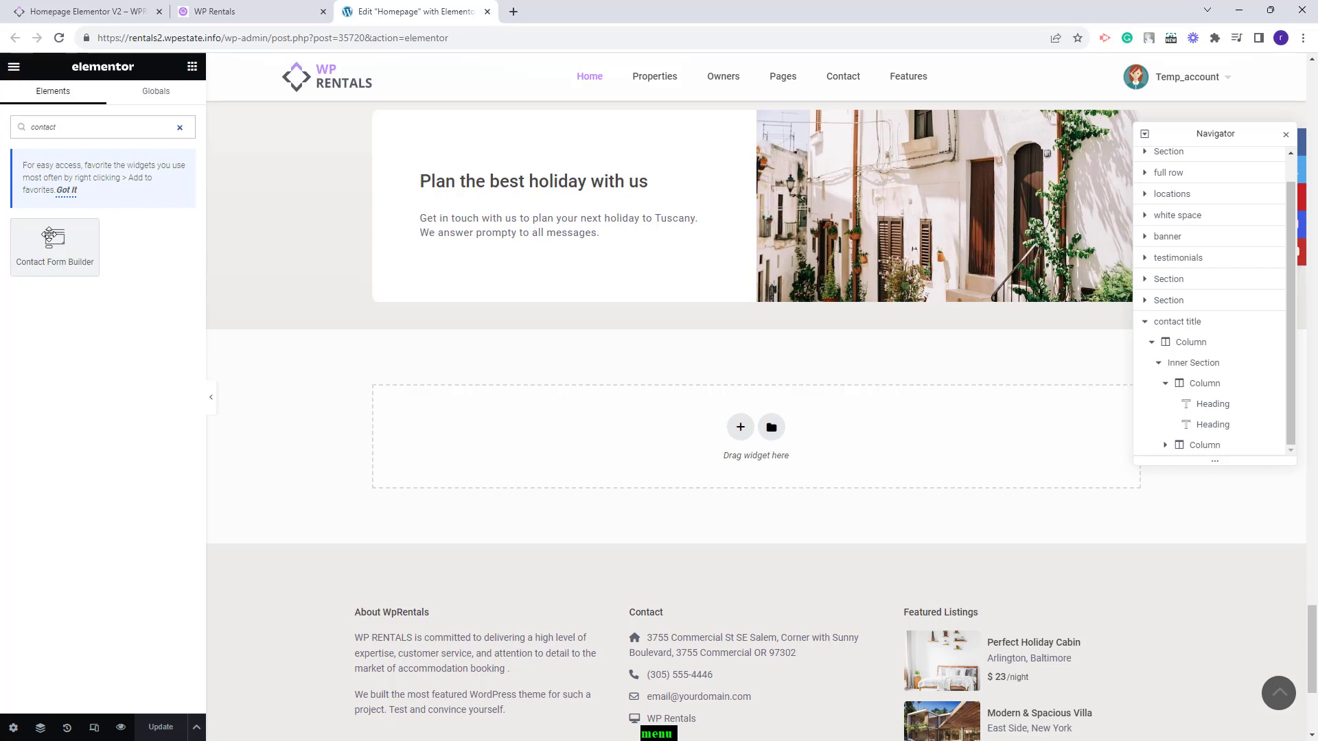
type("t")
left_click_drag(48, 236, 466, 233)
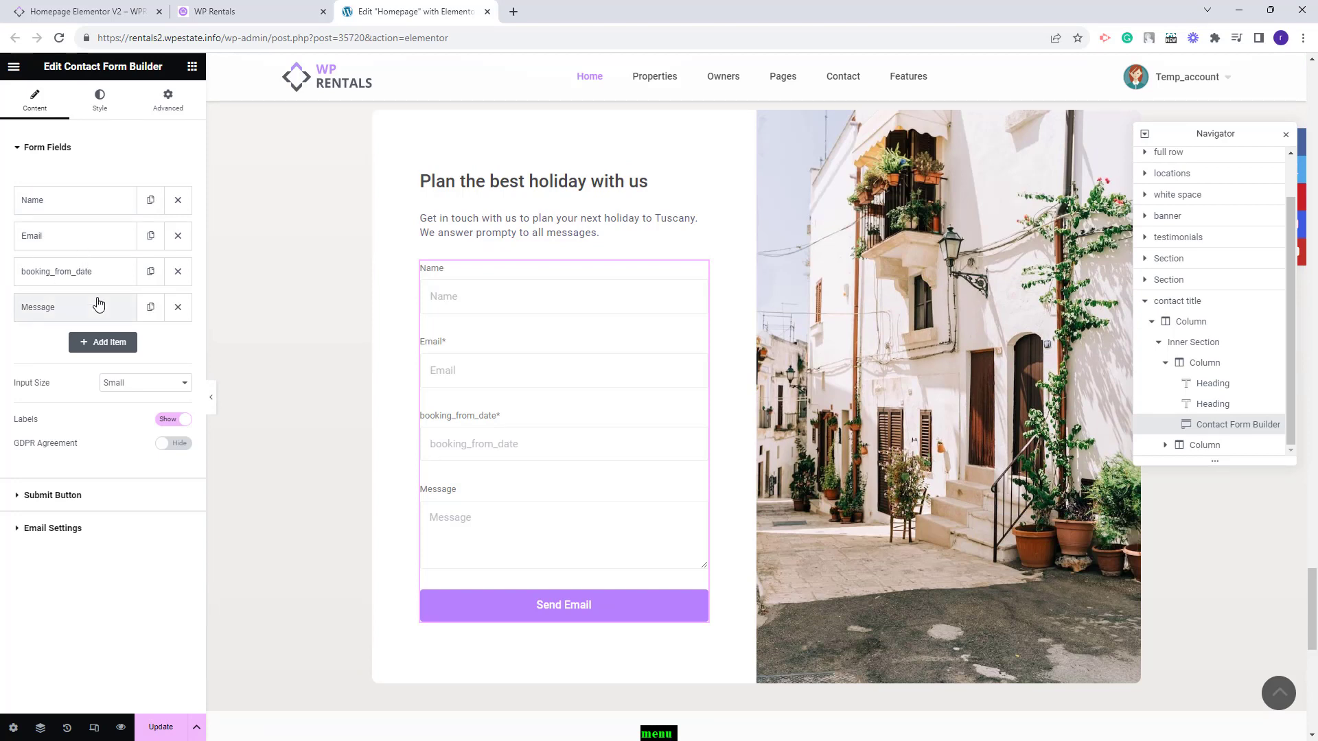
- Leave the Name field optional and set its column width to 50%
left_click(93, 204)
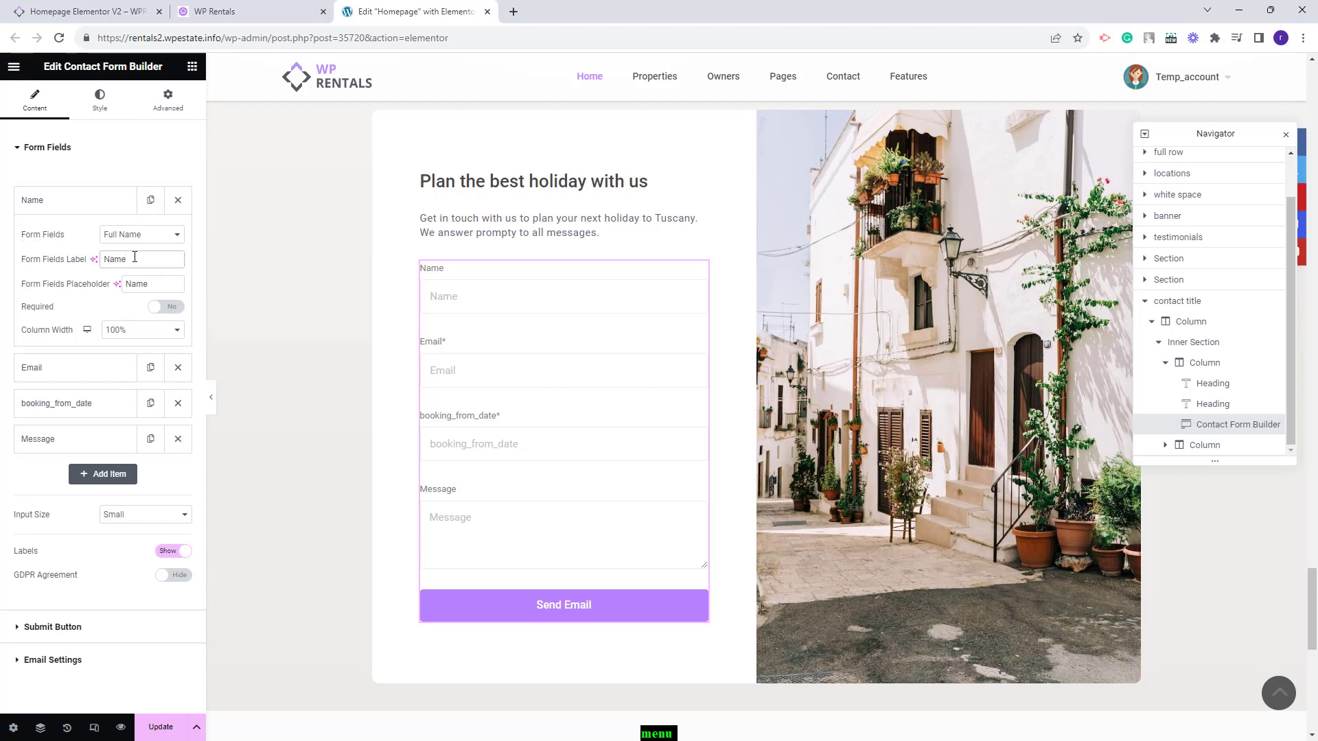
type("gg")
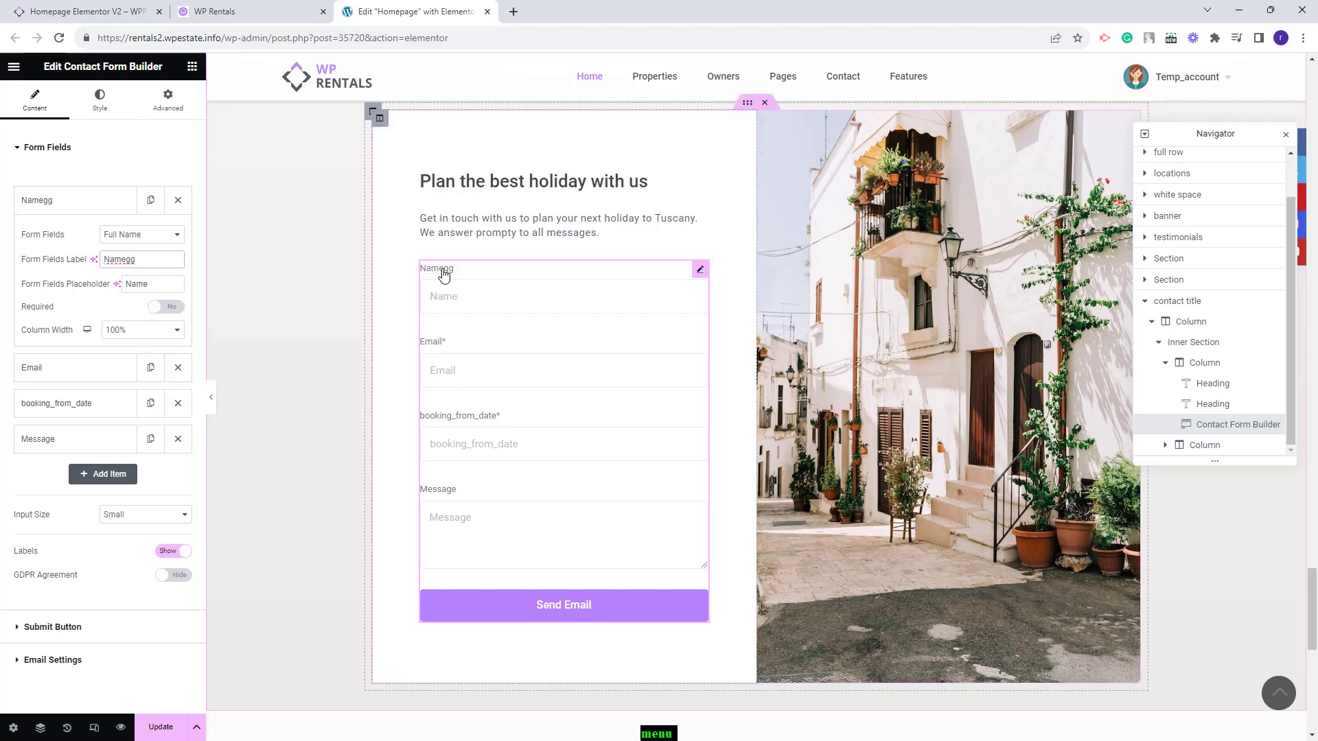
key("BackSpace")
key("BackSpace")
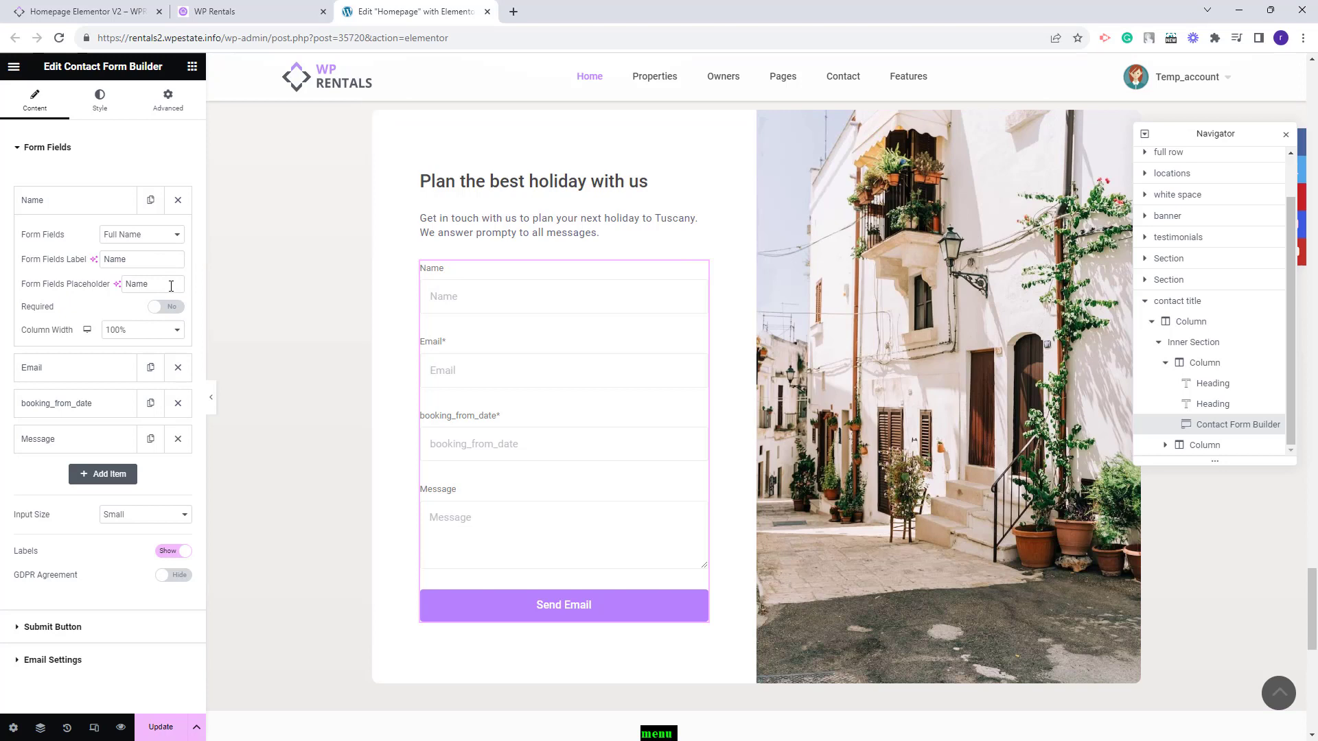
type("aa")
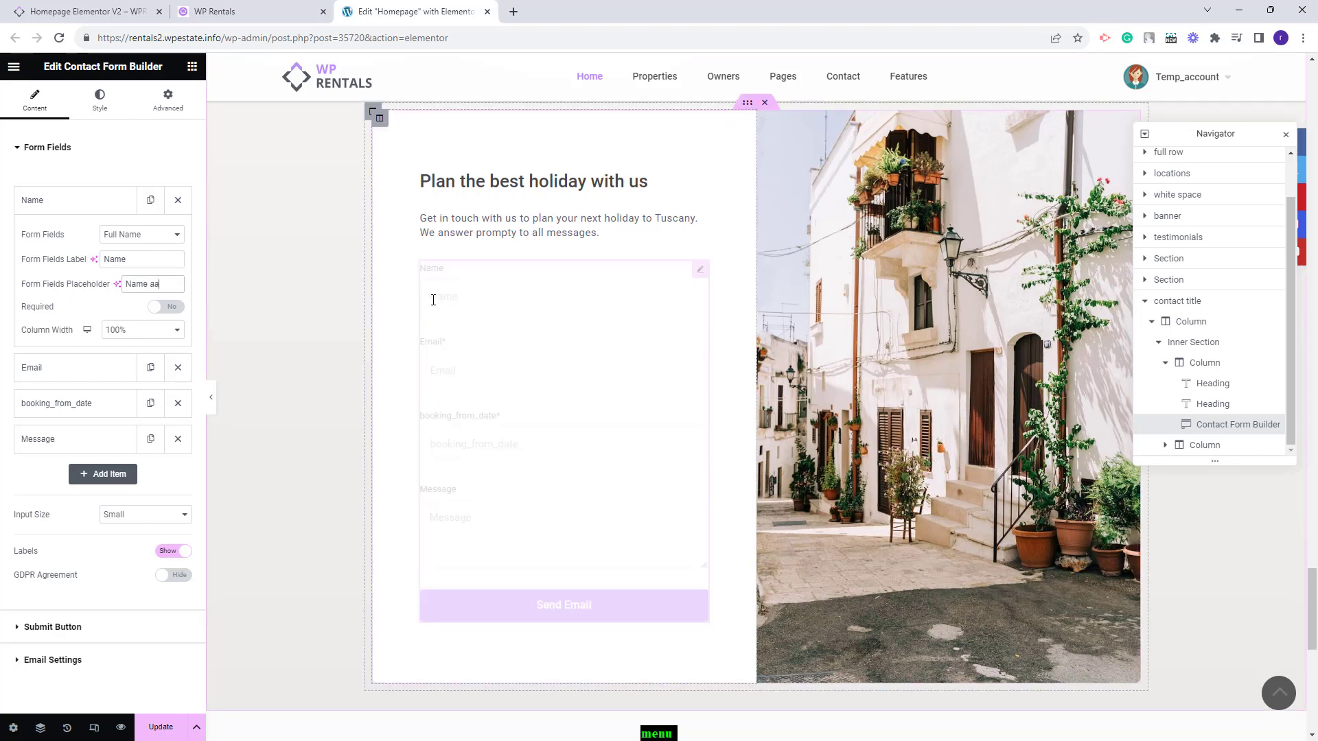
key("BackSpace")
key("BackSpace")
key("BackSpace")
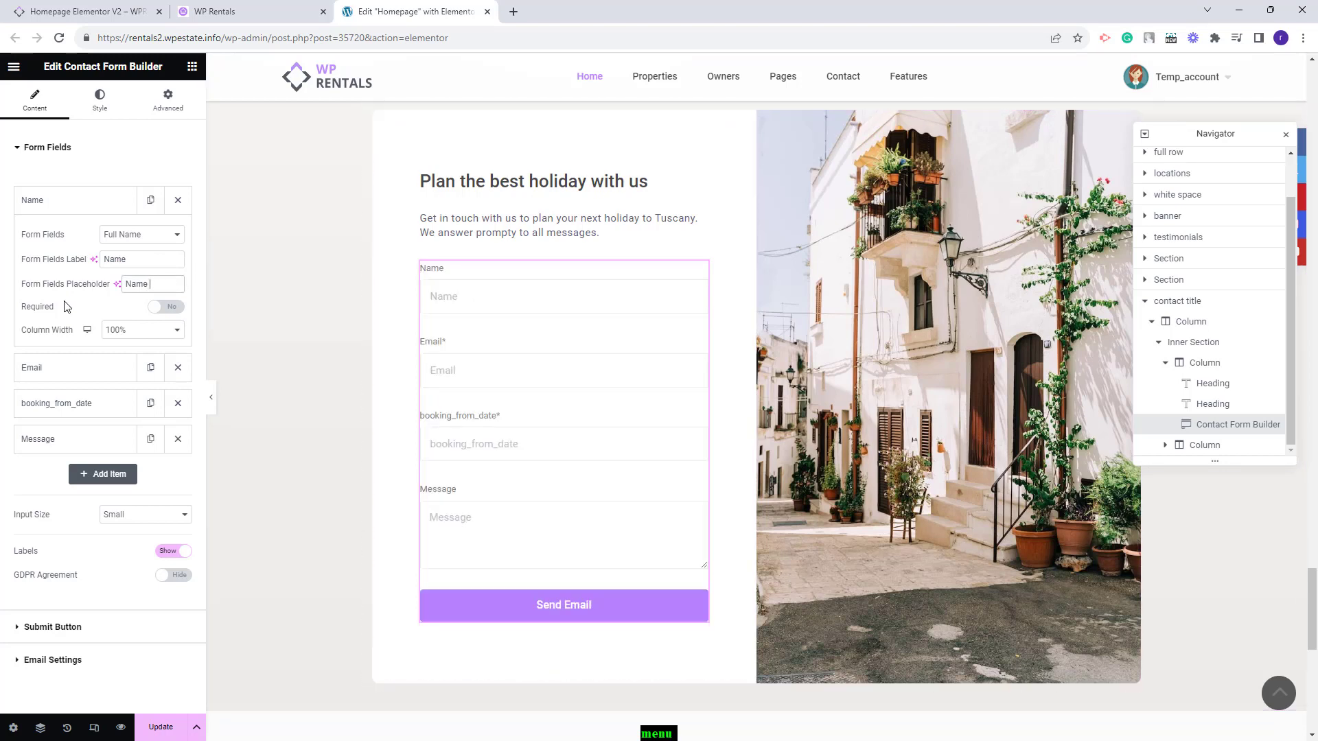
left_click(173, 308)
left_click(159, 309)
left_click(122, 332)
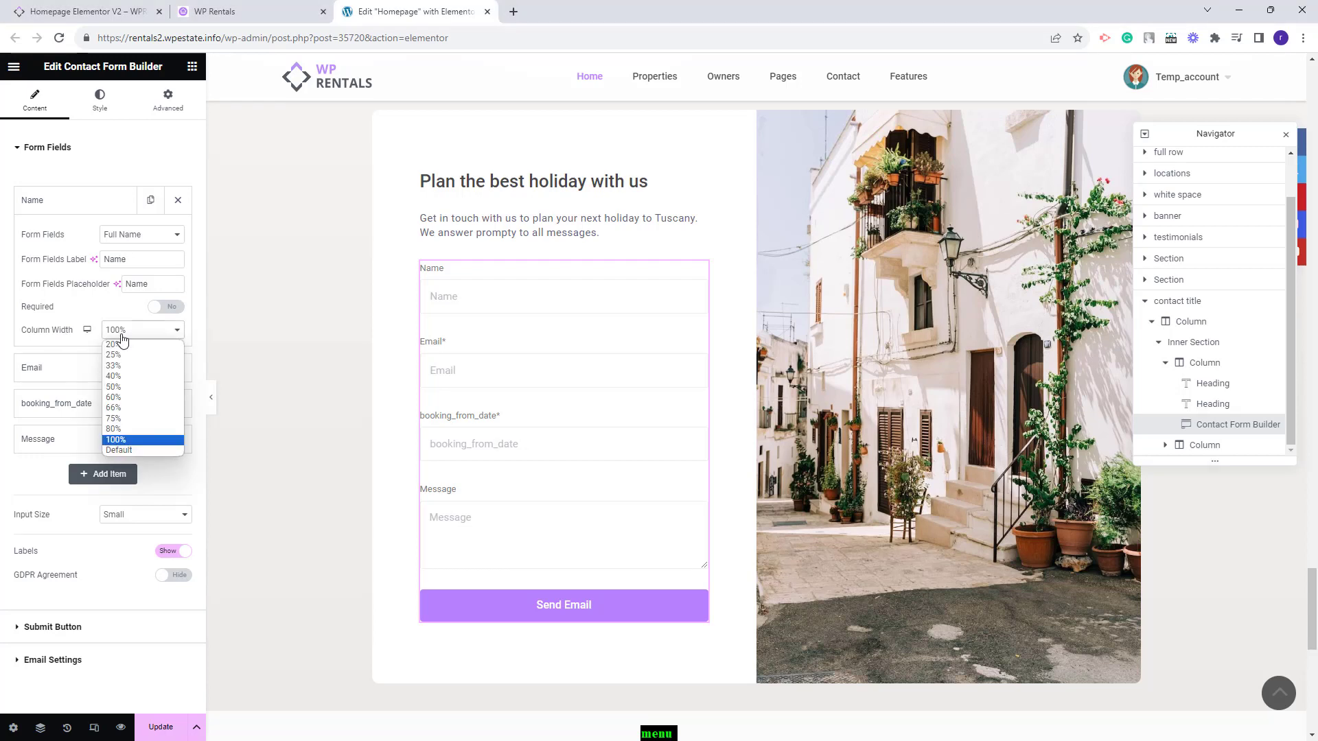
left_click(126, 386)
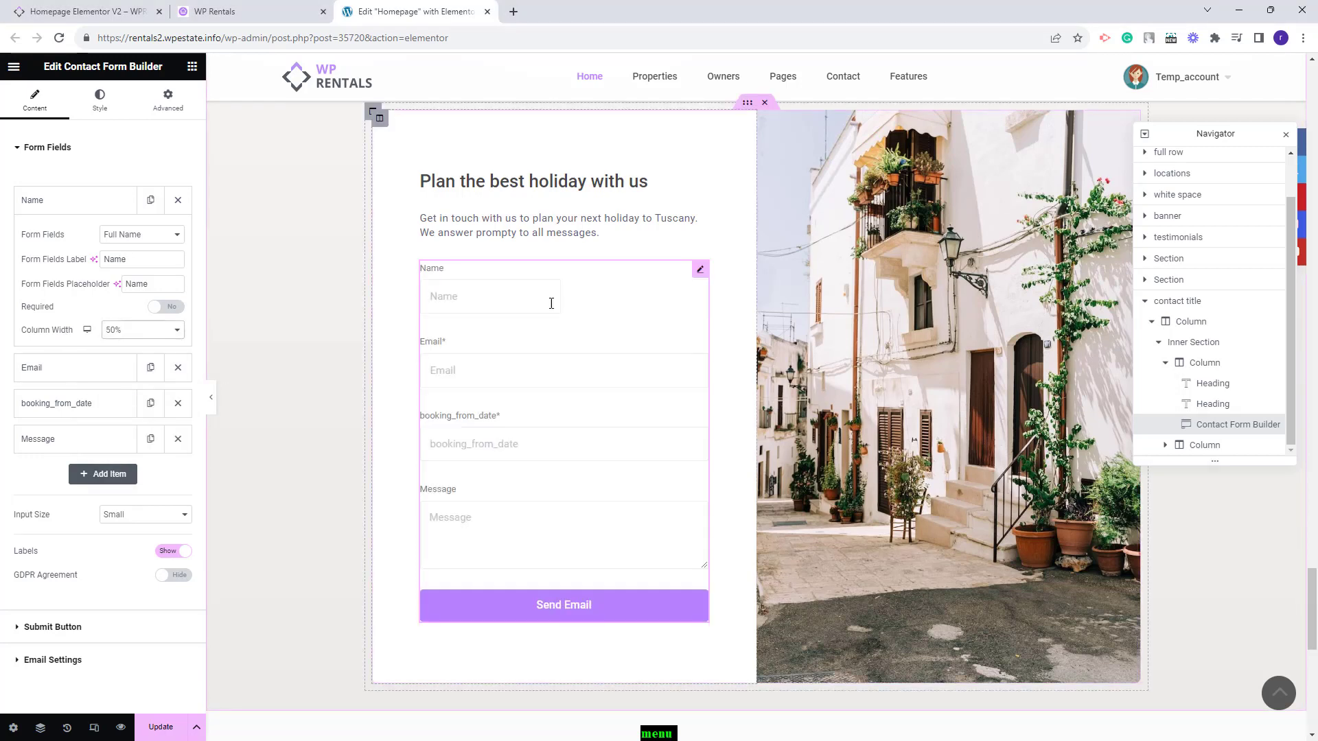
- Keep the Email field's type and set its column width to 50%
left_click(75, 367)
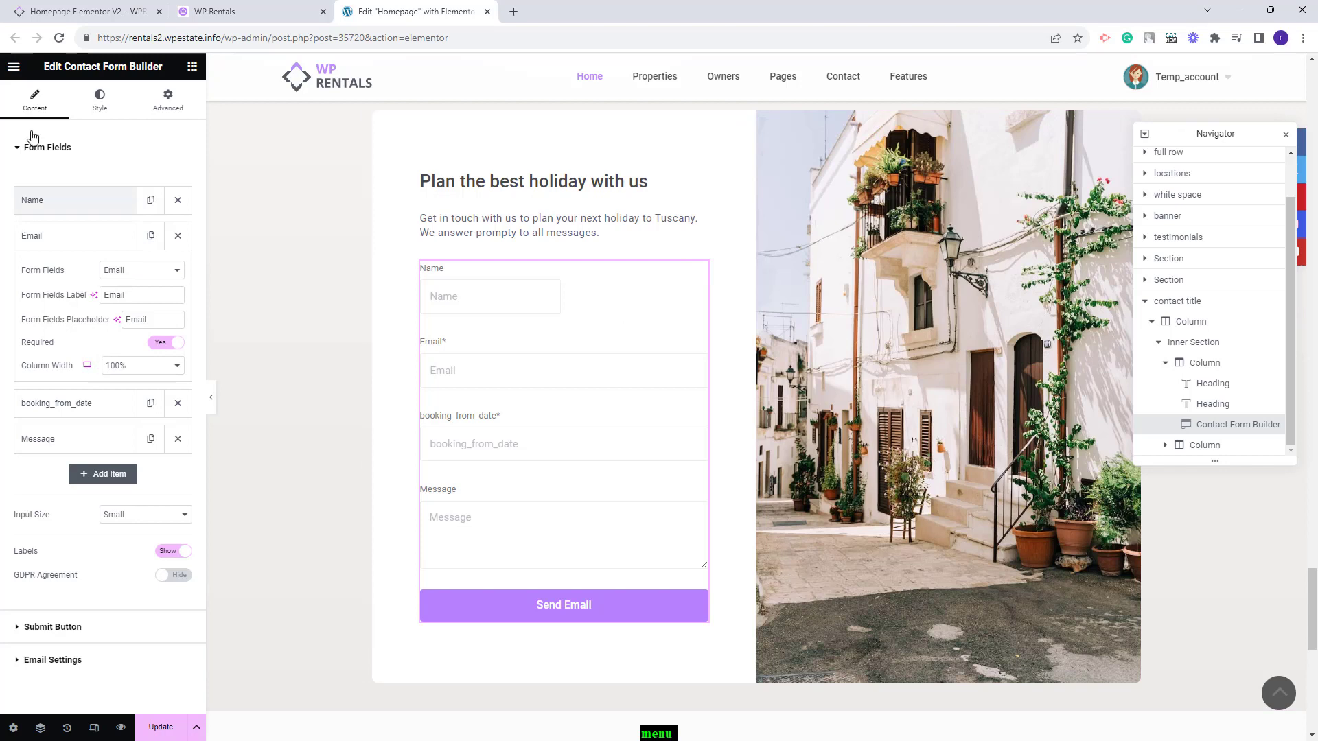
left_click(144, 271)
left_click(127, 316)
left_click(141, 365)
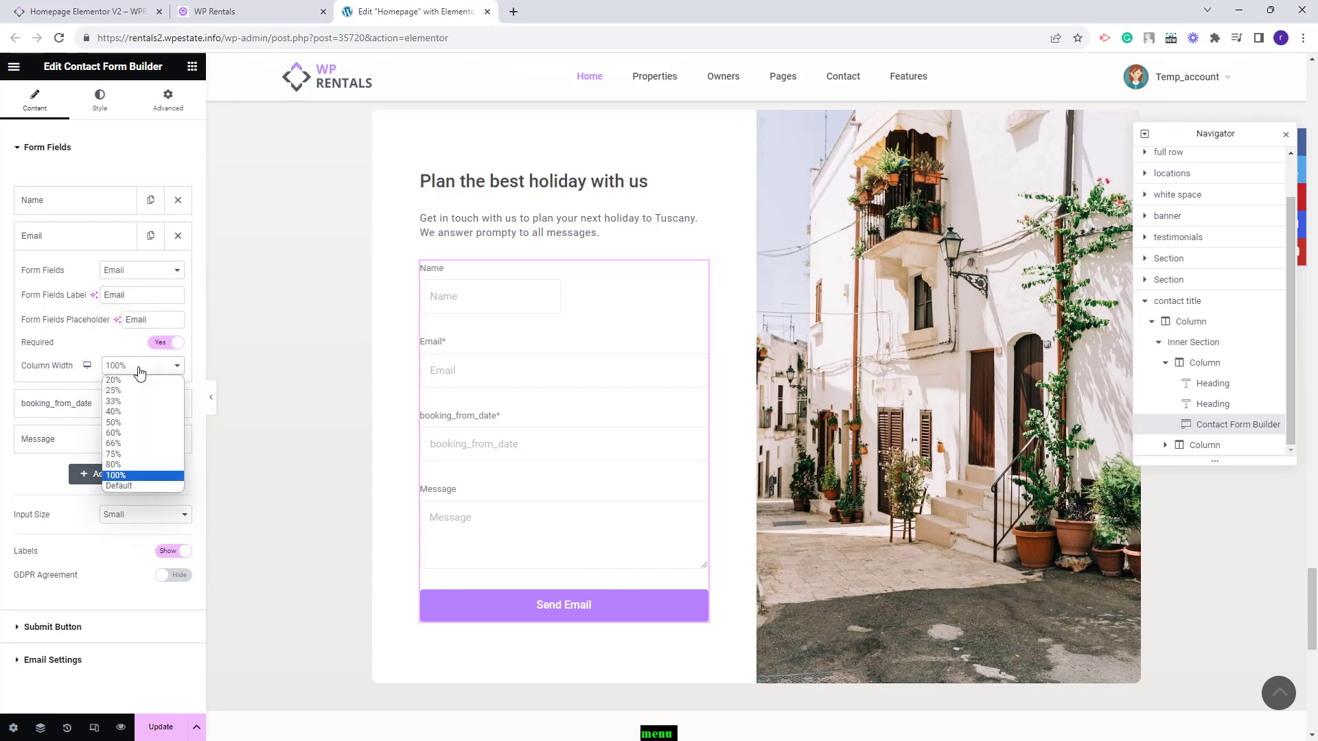
left_click(139, 423)
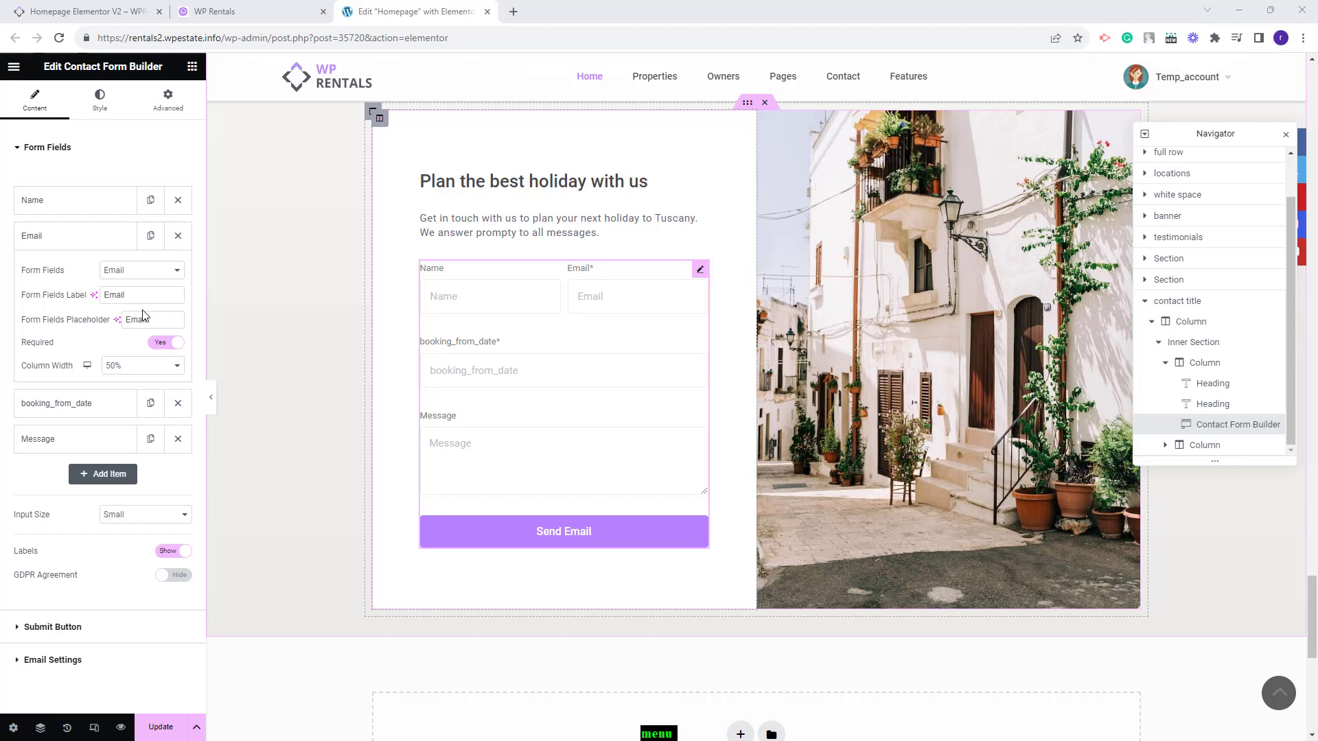
- Relabel the booking_from_date field 'Check In' at 50% width, then add a fifth field
left_click(79, 409)
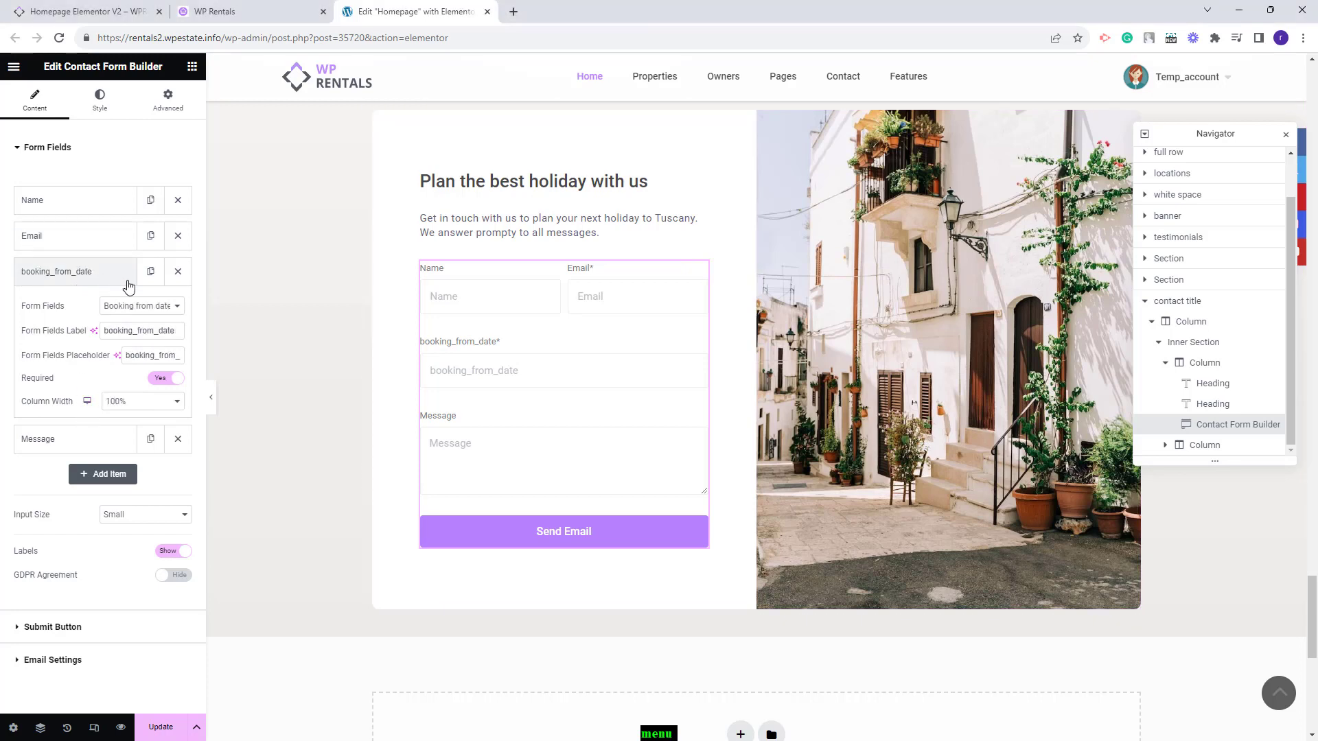
left_click(153, 306)
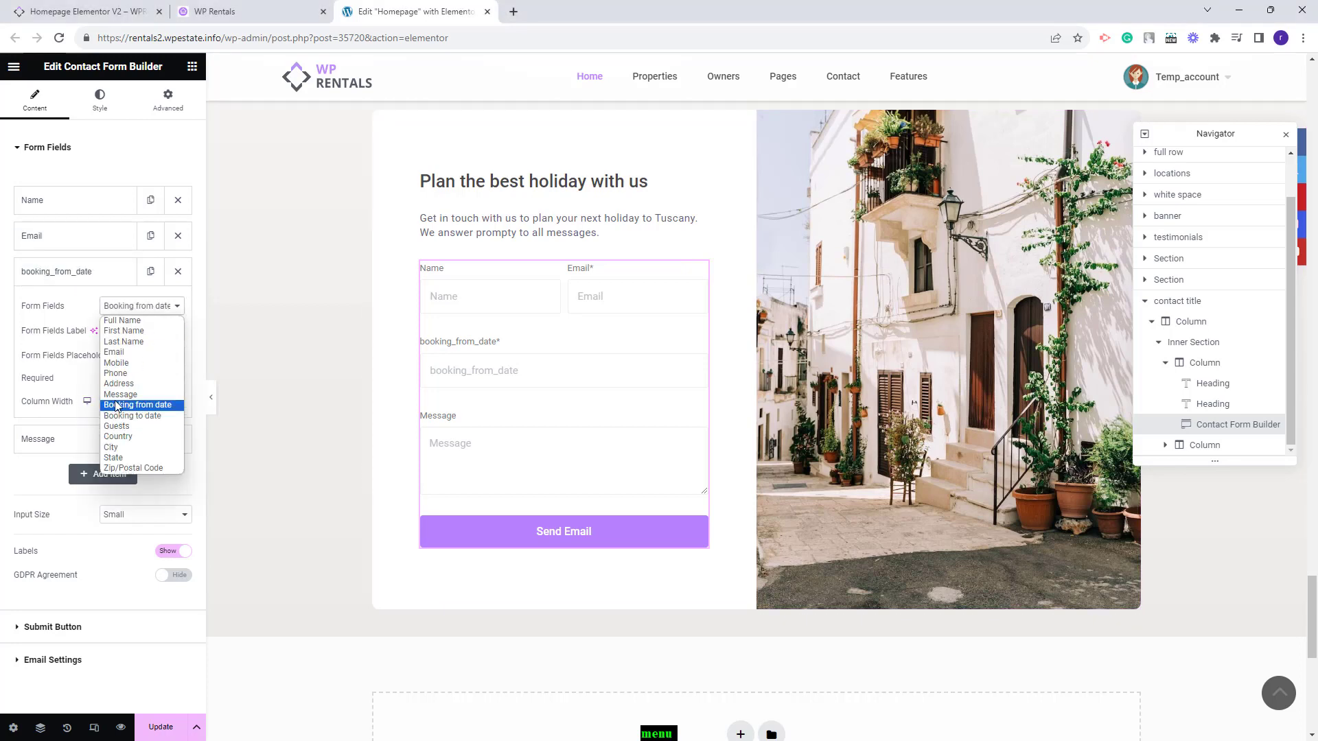
left_click(64, 330)
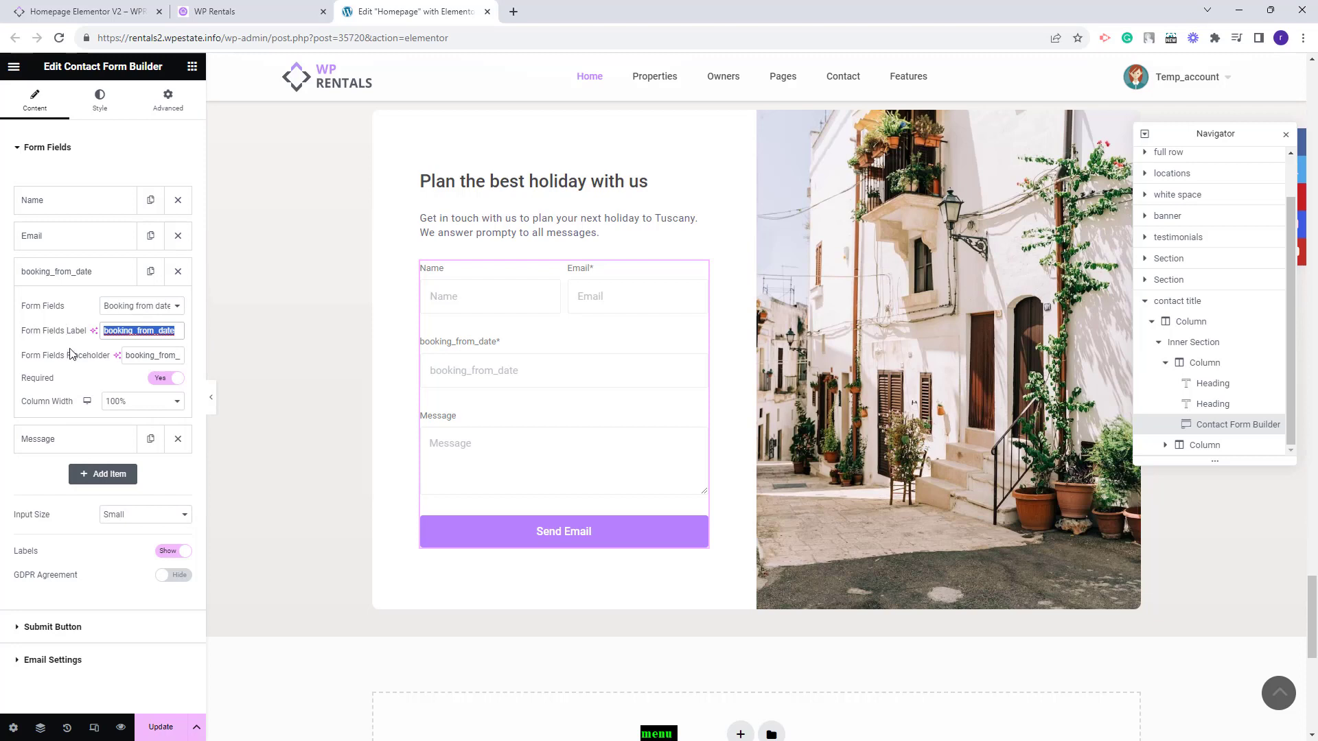
type("Check In")
key("Tab")
type("Check In")
left_click(138, 401)
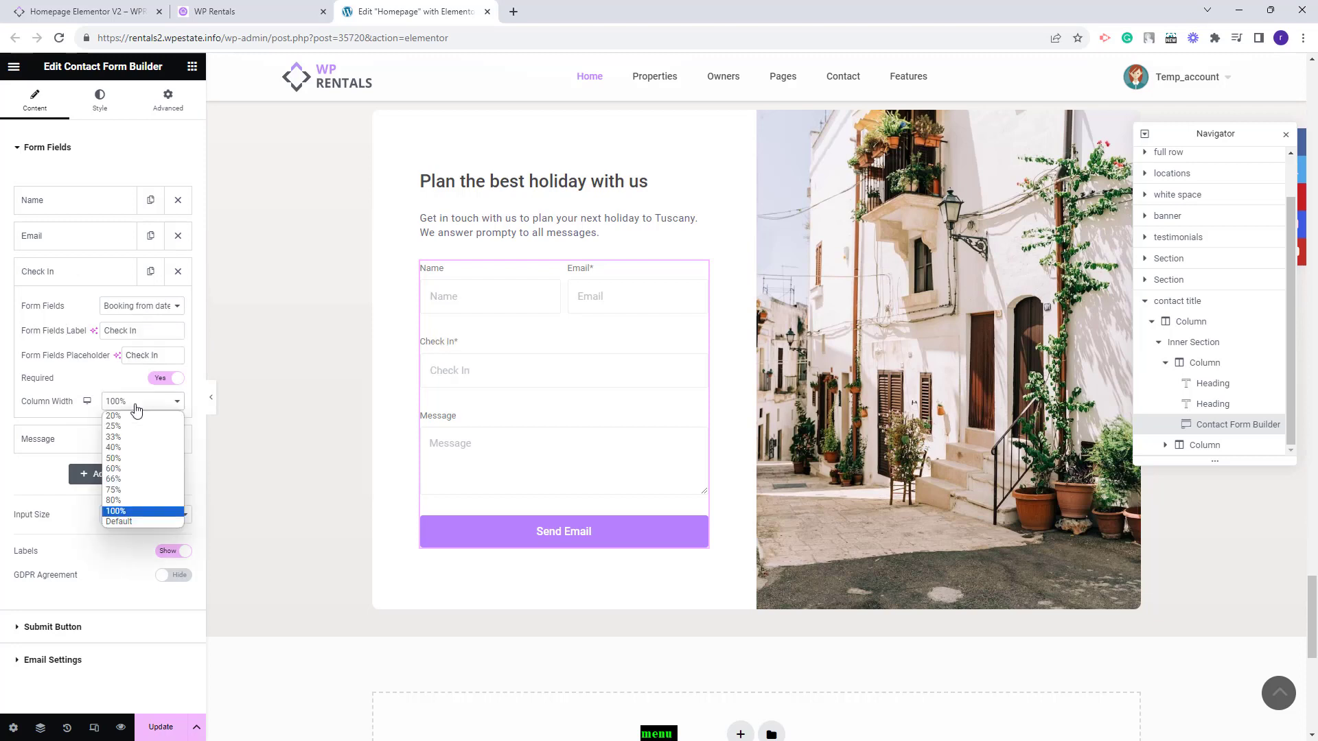
left_click(131, 459)
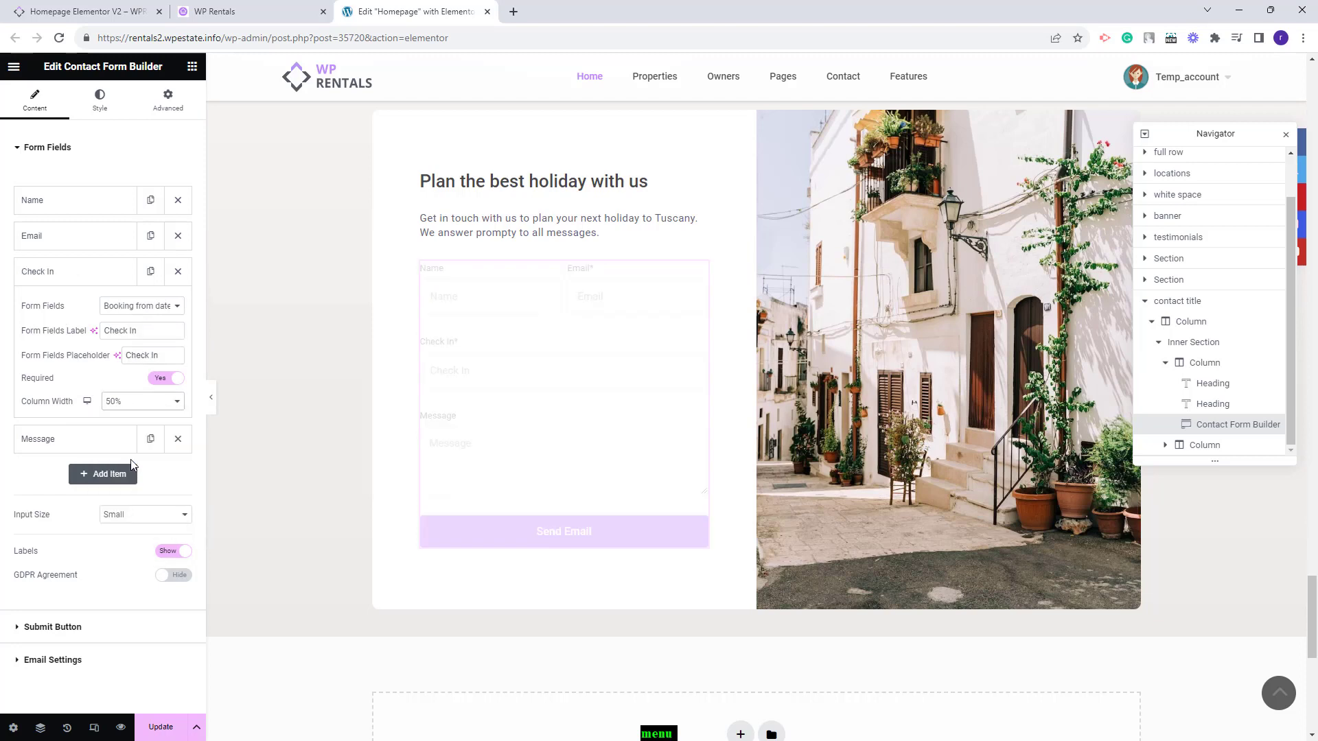
left_click(104, 475)
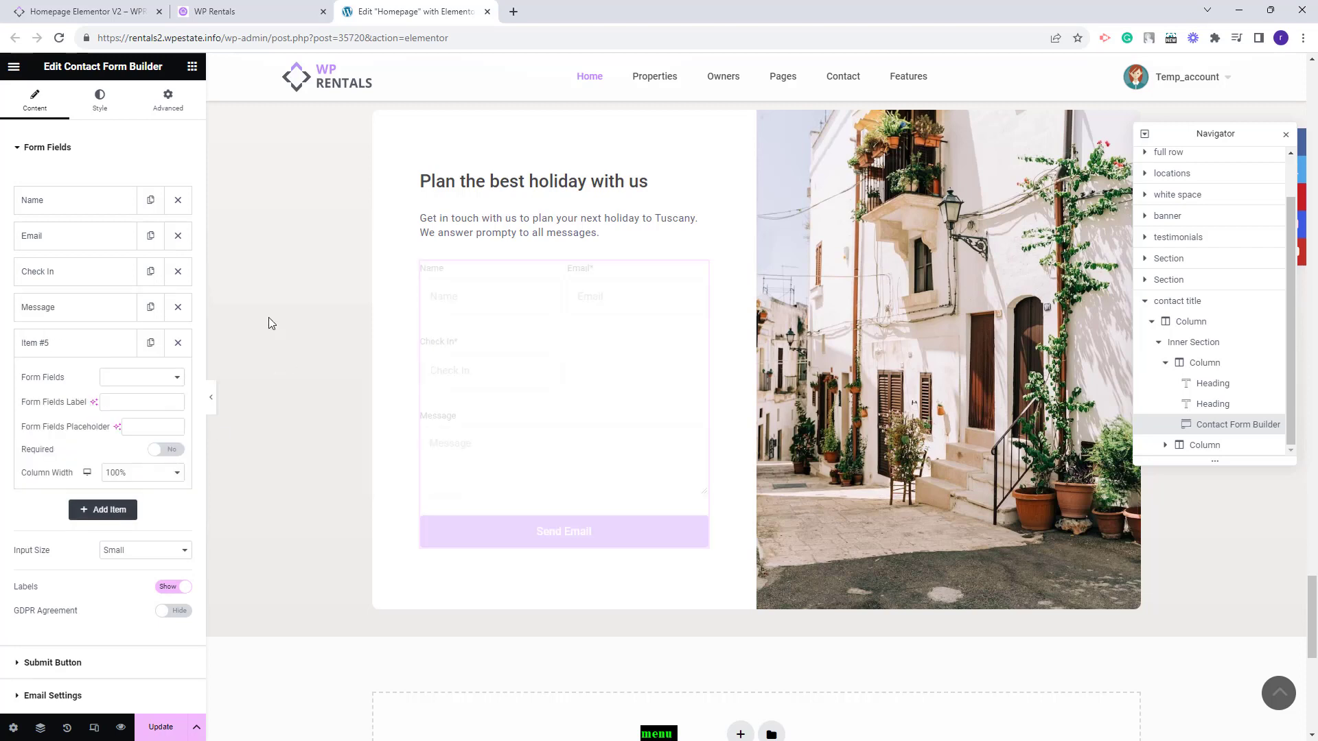
- Make Item #5 a required 50%-width Booking to date field with 'Check Out' label and placeholder
left_click(146, 377)
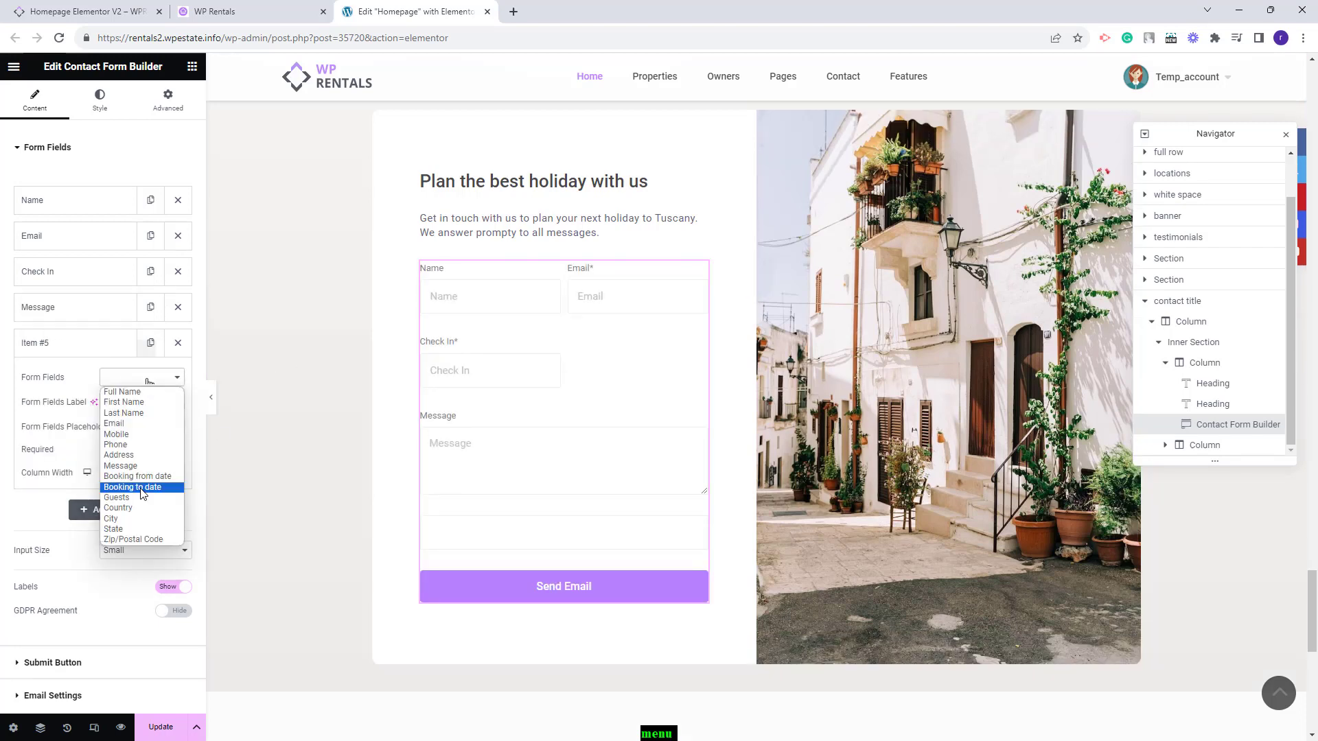
left_click(142, 493)
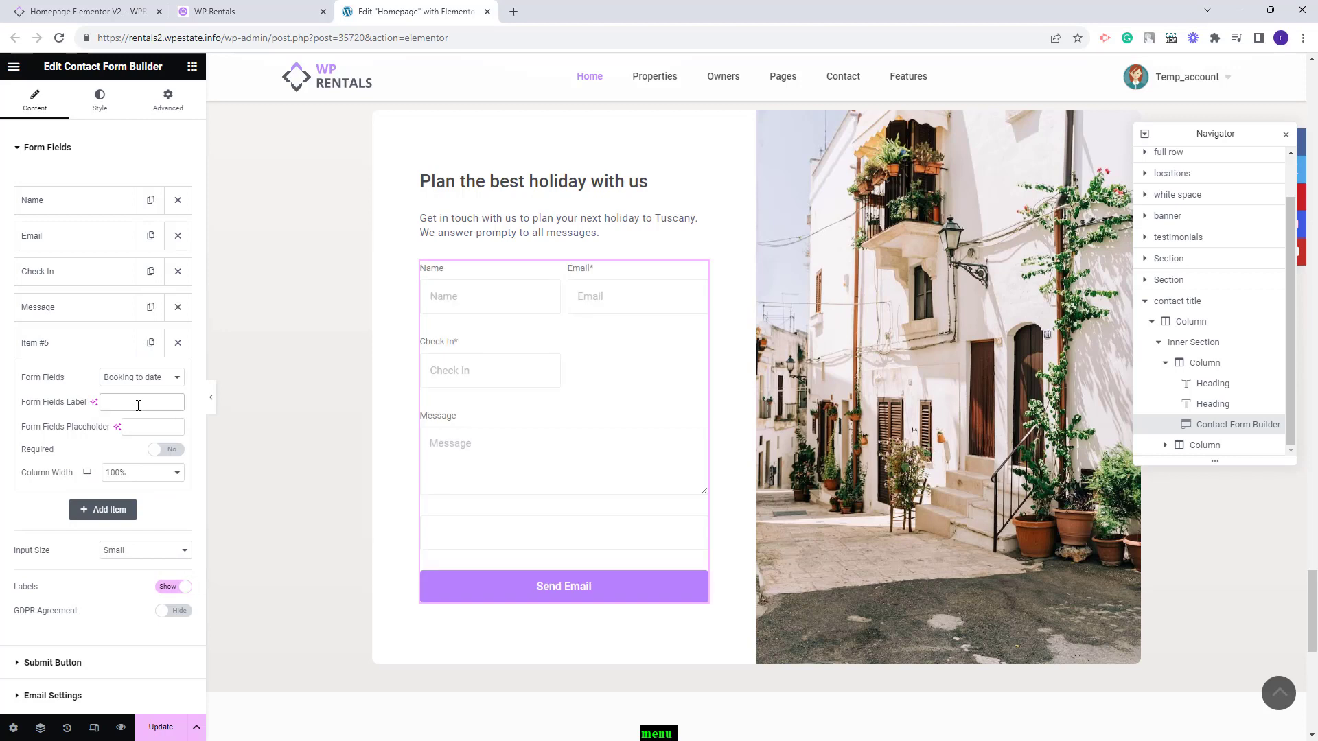
type("Check Out")
left_click(135, 425)
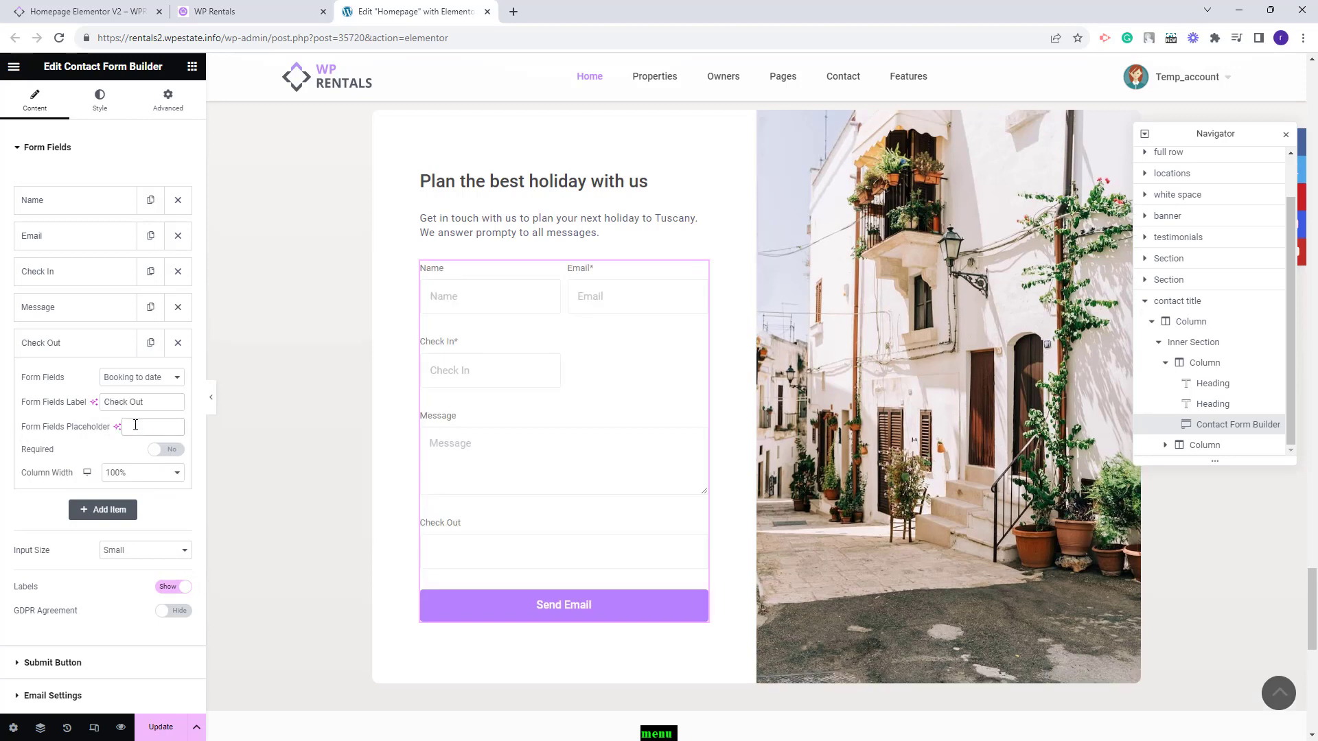
type("Check Out")
left_click(166, 449)
left_click(149, 473)
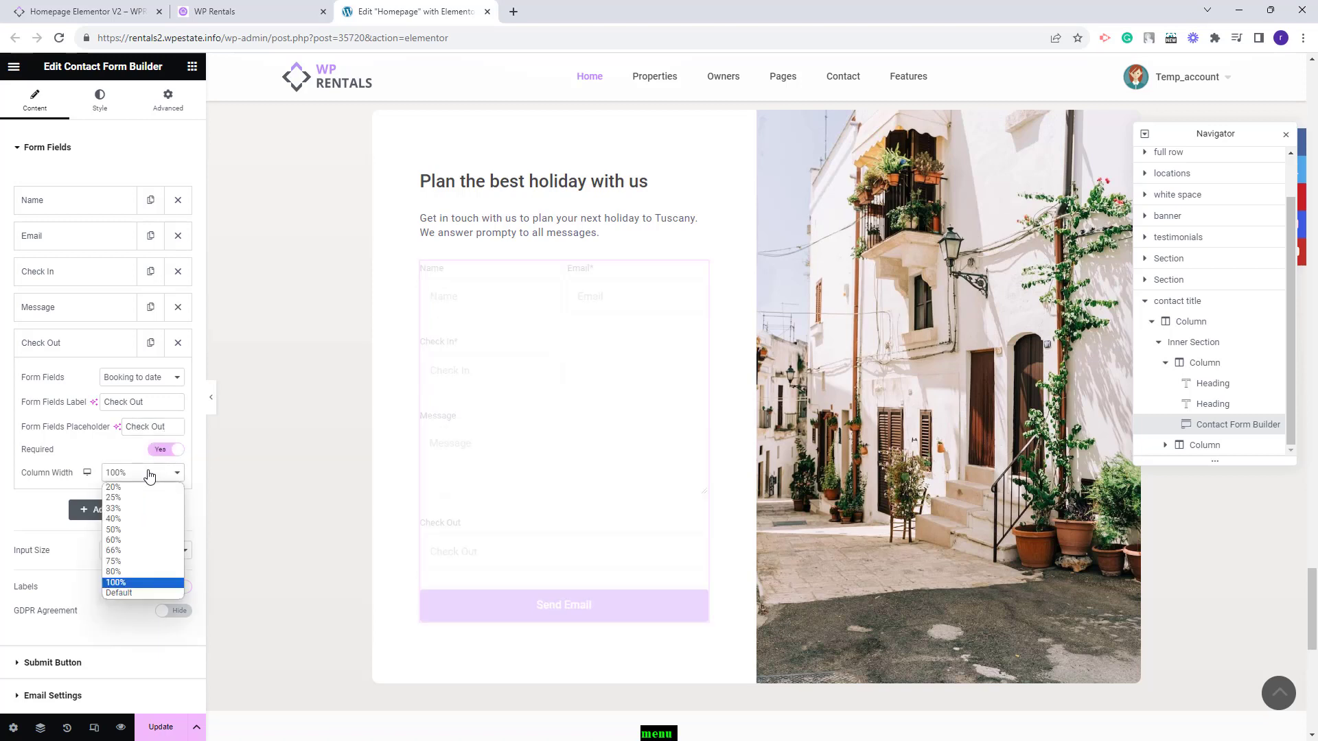
left_click(140, 529)
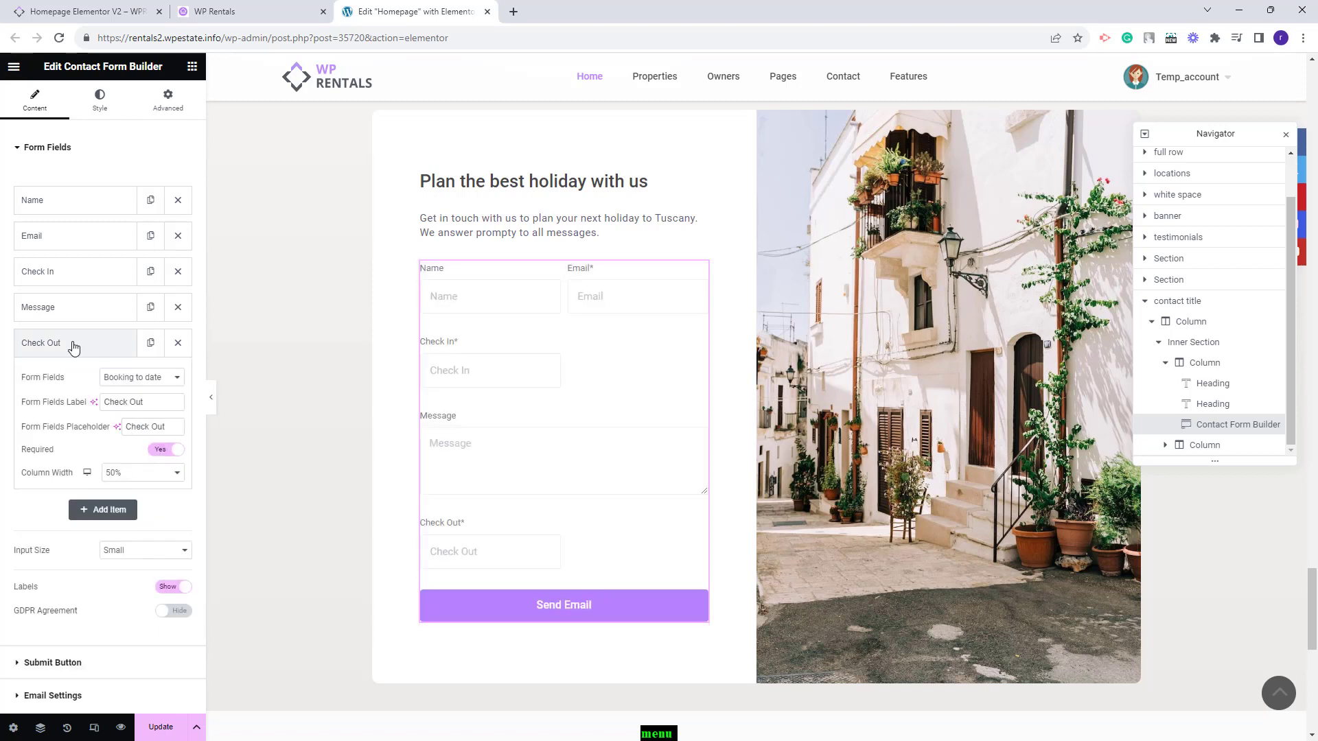
- Drag Check Out above Message, and remove an extra empty field
left_click_drag(74, 345, 79, 306)
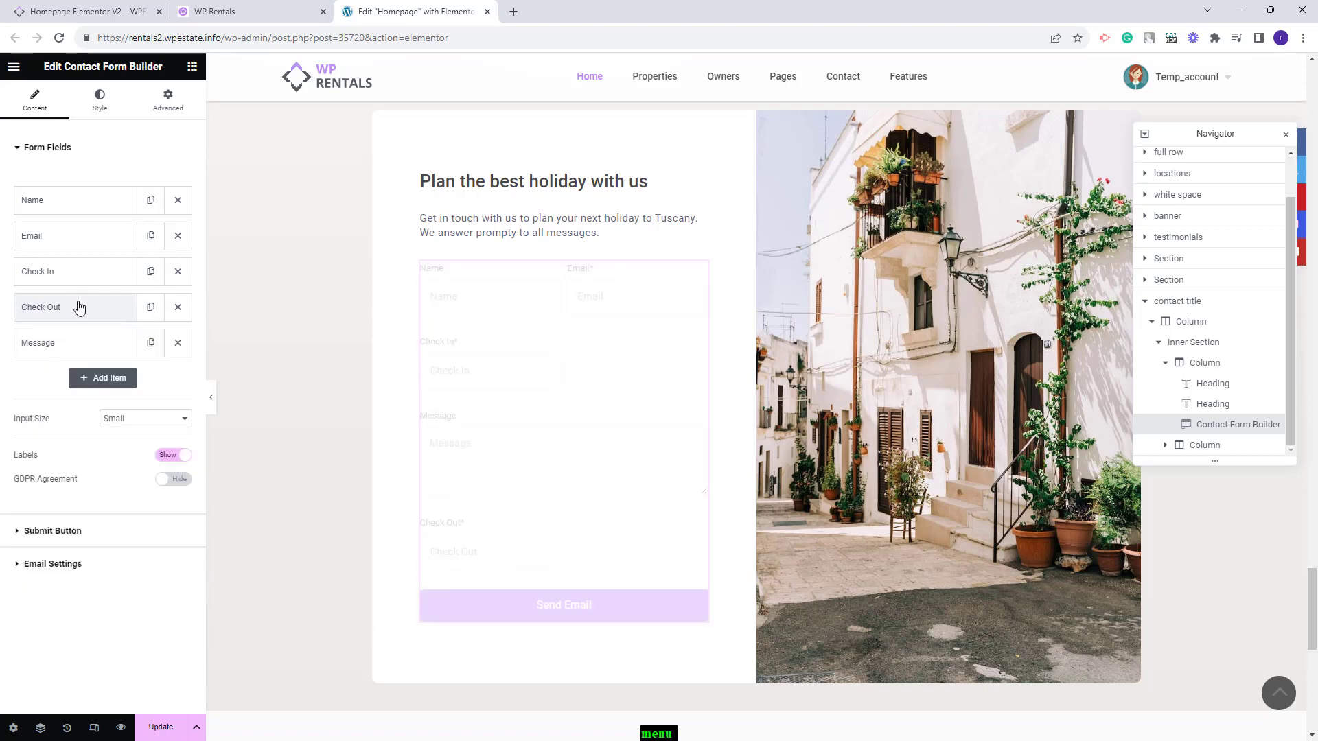
left_click(38, 351)
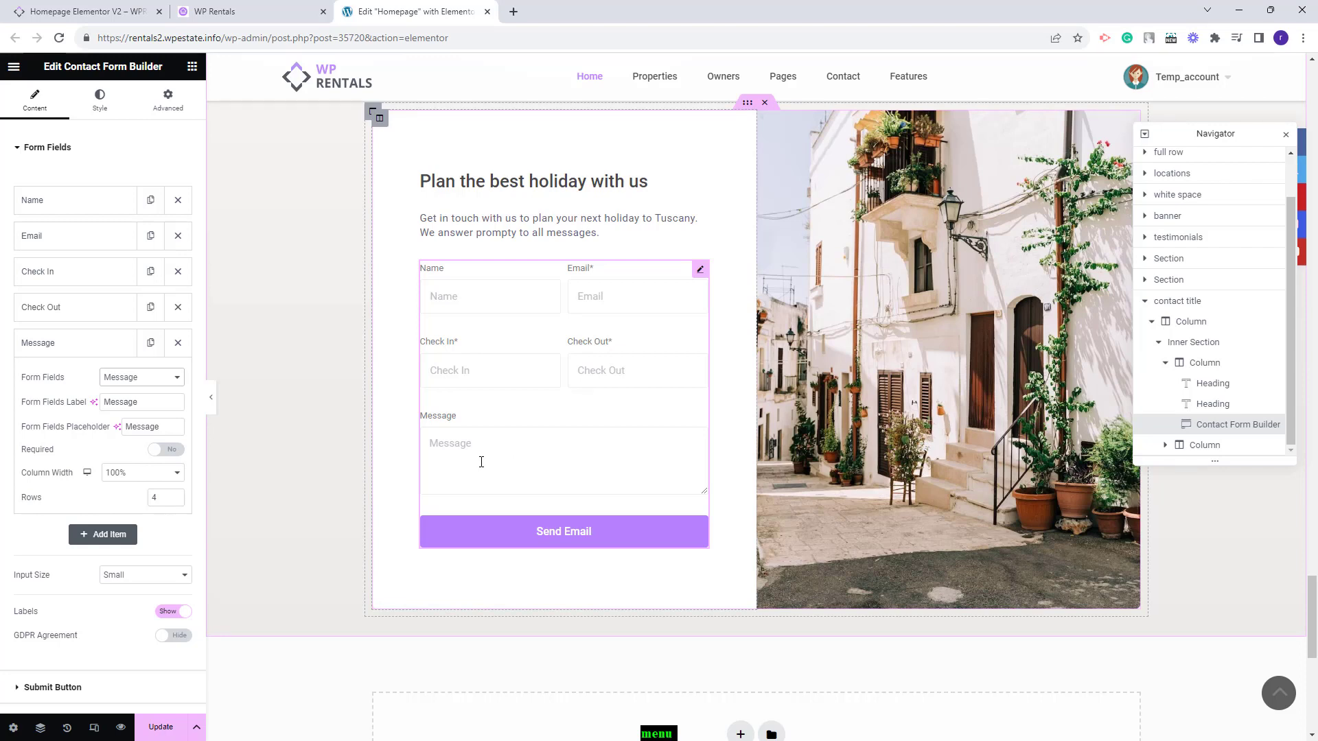
left_click(124, 543)
left_click(178, 378)
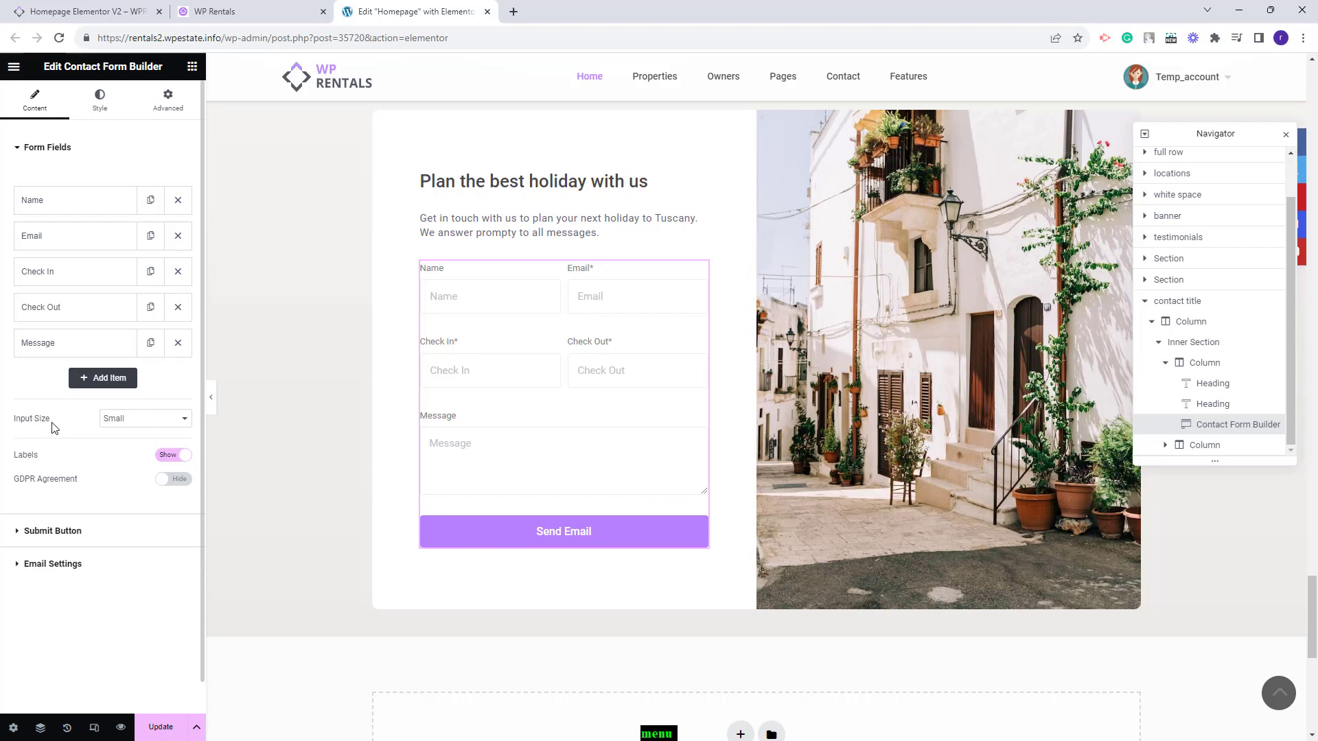
- Try Medium input size, then revert the form inputs to Small
left_click(149, 425)
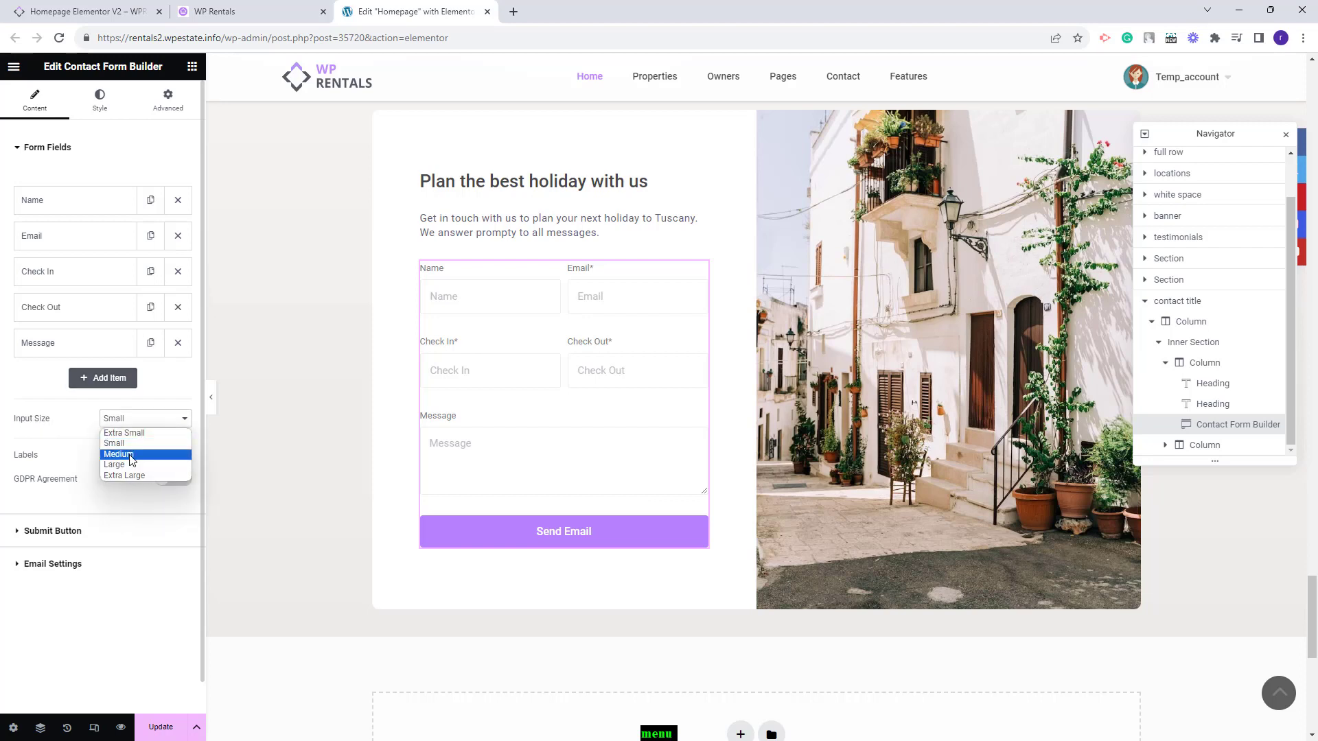
left_click(120, 454)
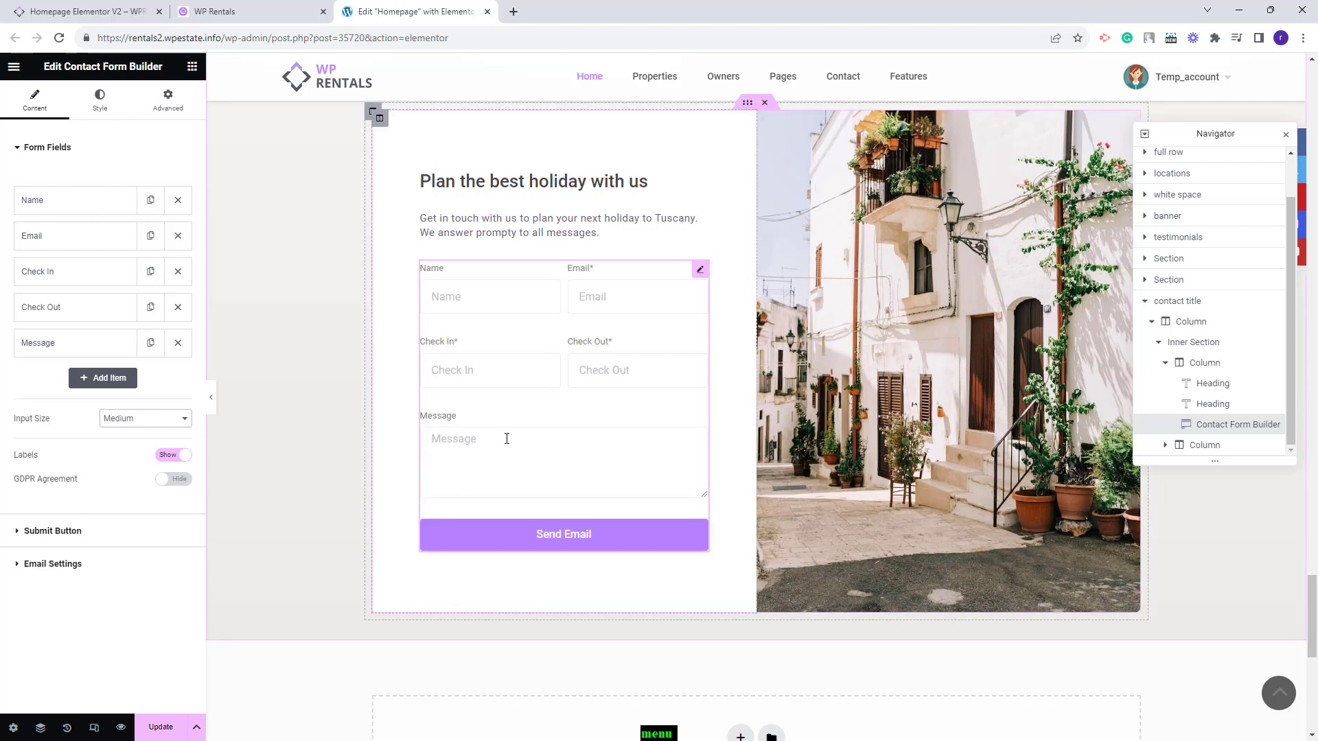
key("Up")
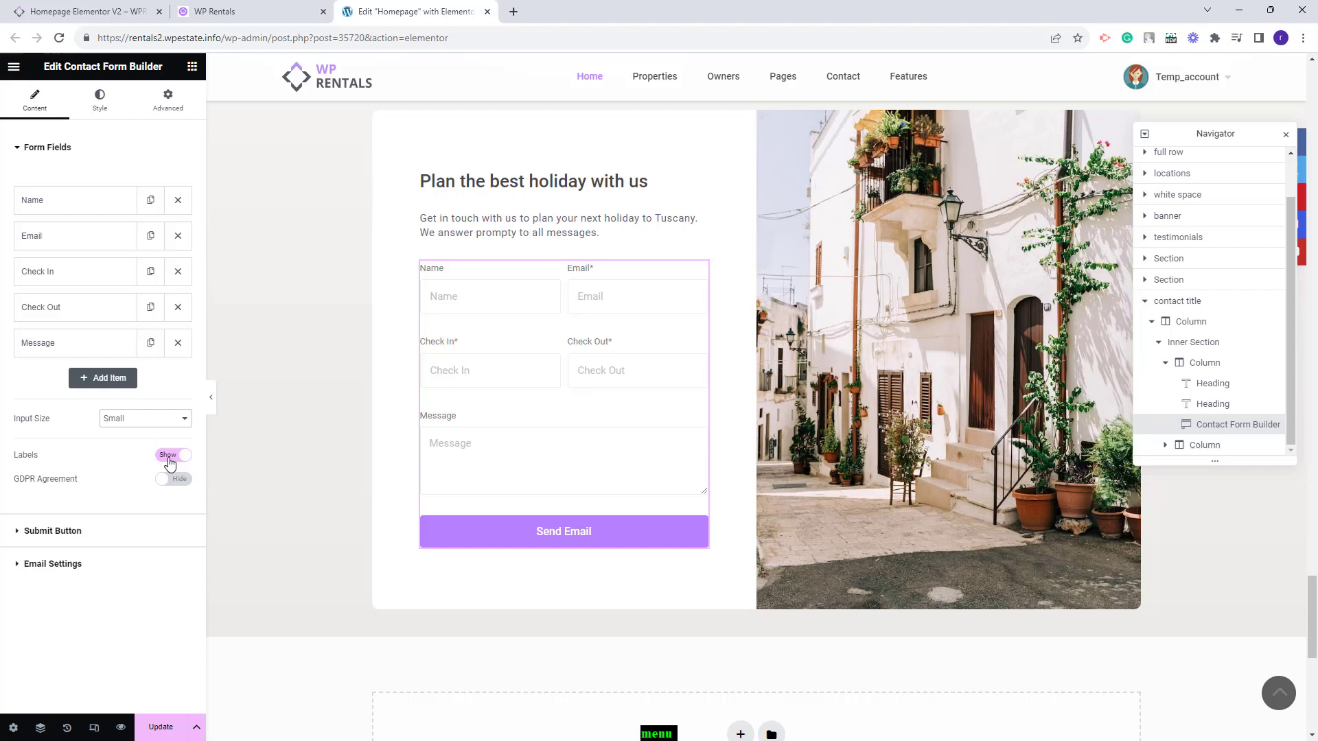
- Keep labels shown and enable the GDPR checkbox reading 'I consent to the GDPR Terms'
left_click(170, 459)
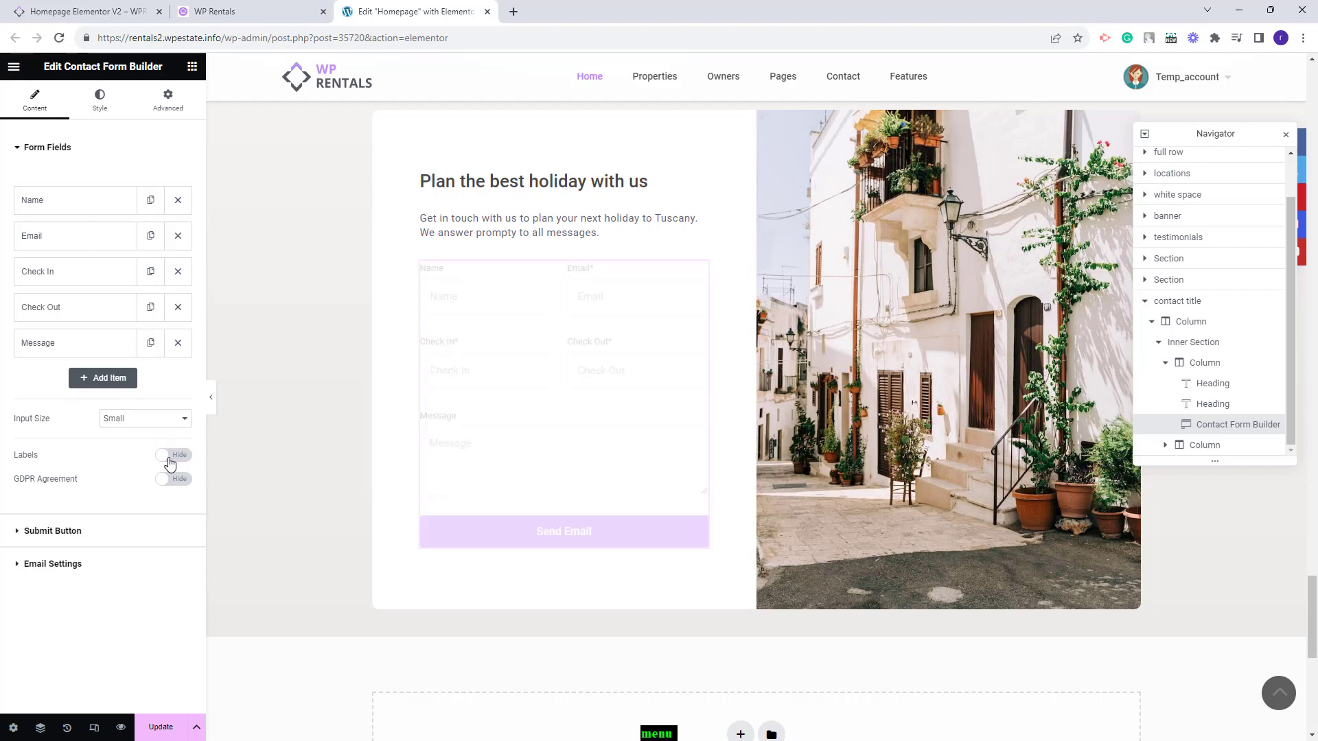
left_click(62, 199)
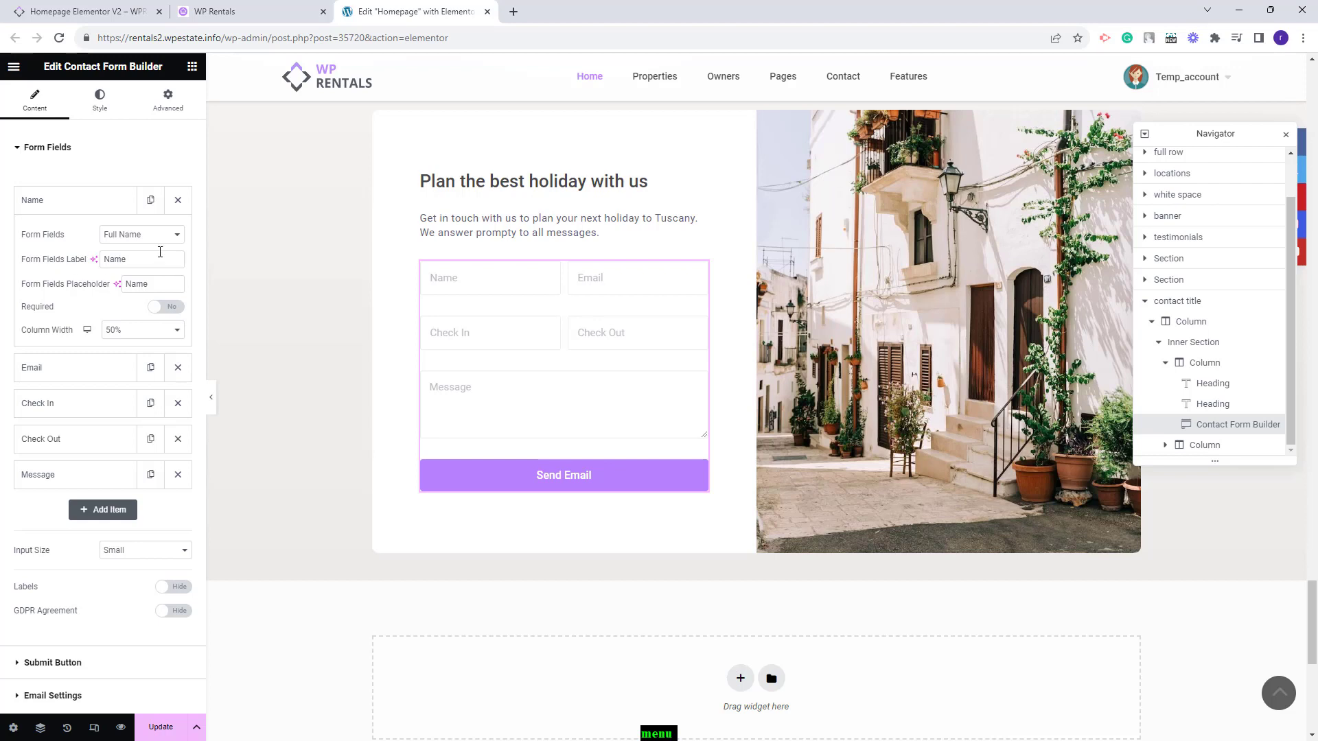
left_click(171, 589)
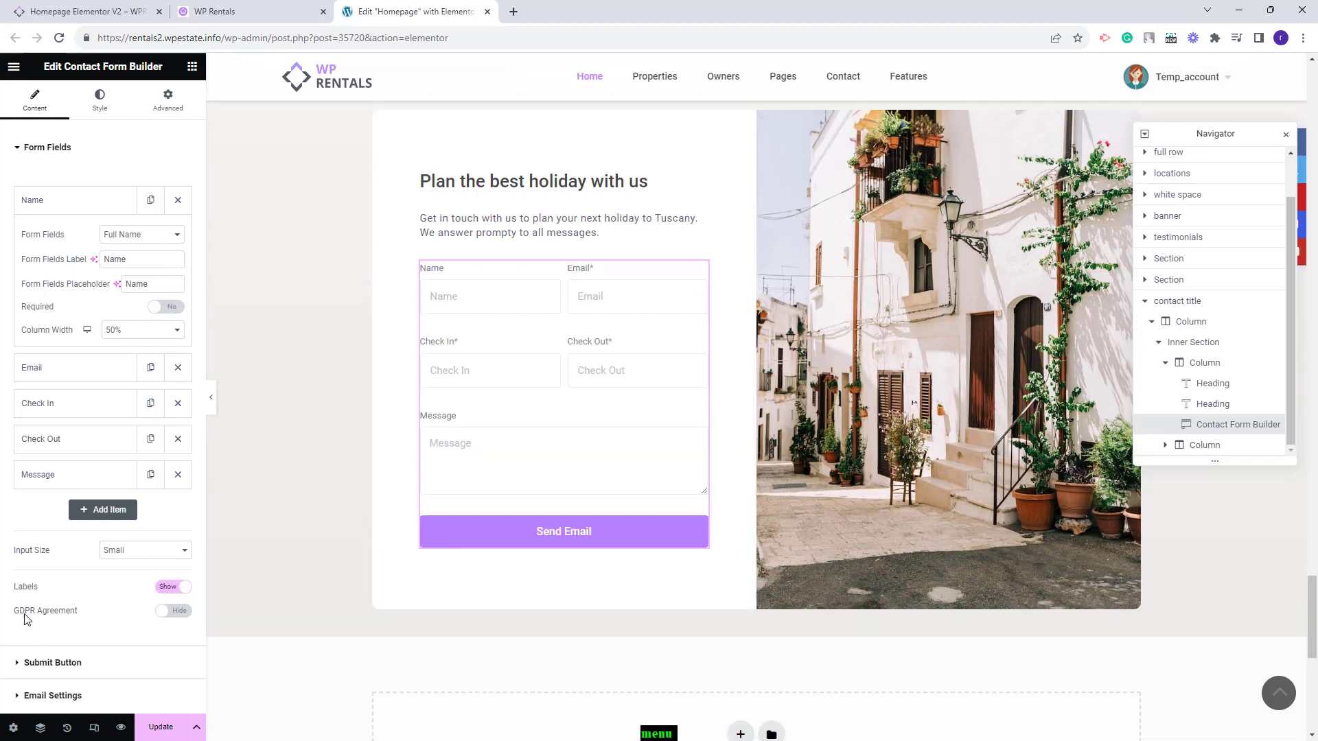
left_click(183, 611)
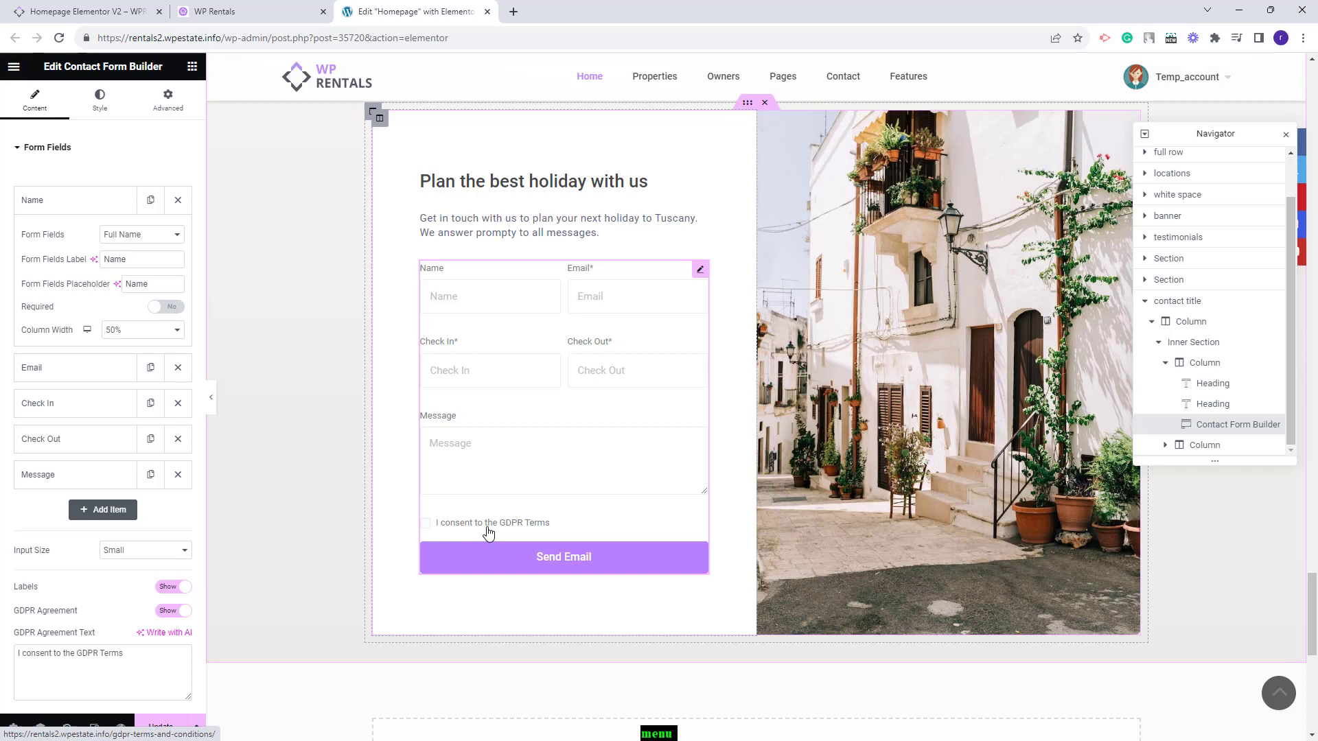
scroll(151, 502, "down", 1)
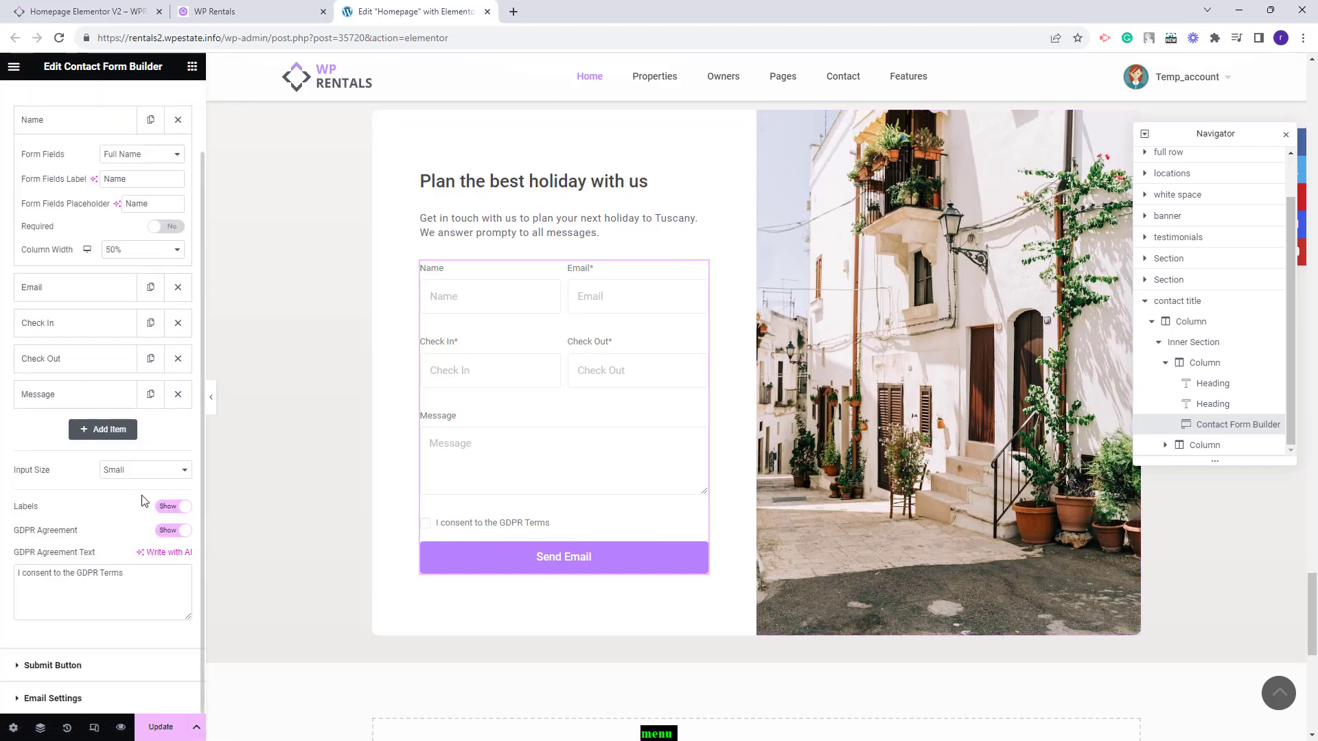
triple_click(135, 588)
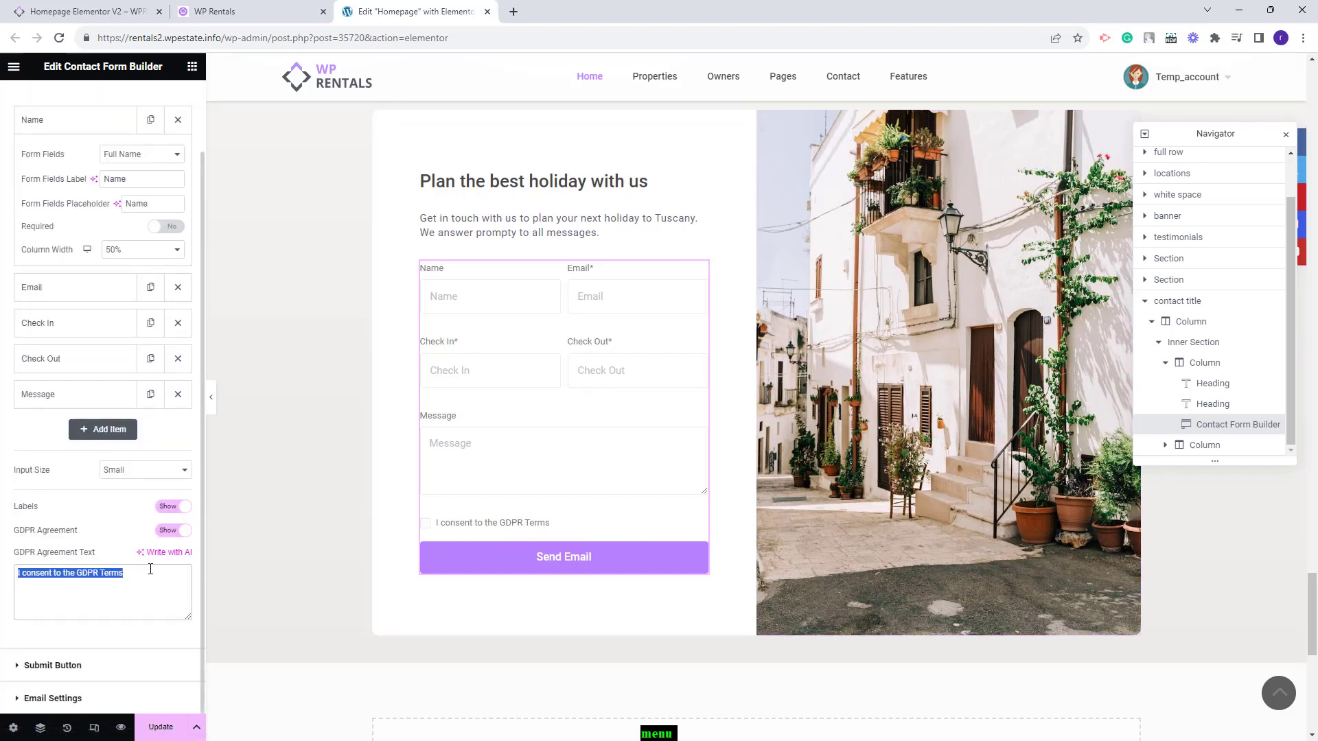
left_click(48, 666)
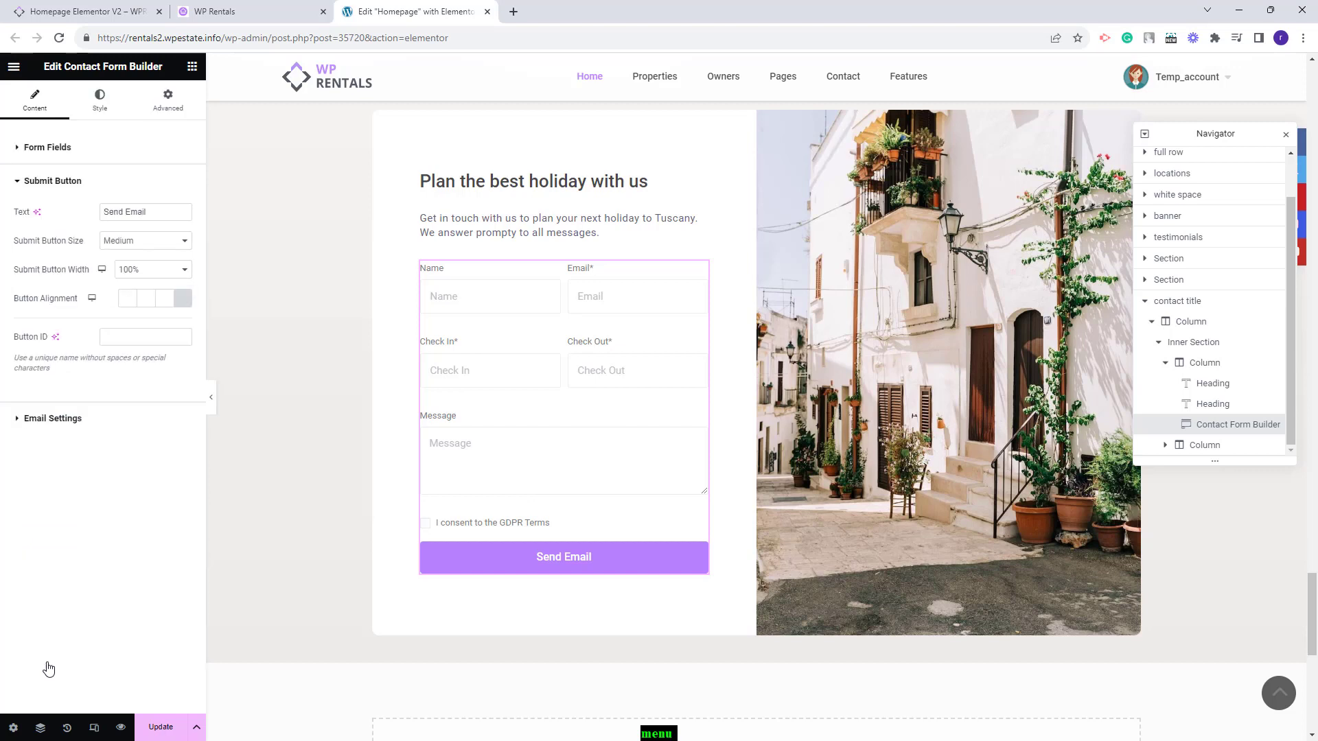
- Keep the Send Email button at Medium size and 100% width, then view Email Settings
triple_click(103, 212)
left_click(127, 243)
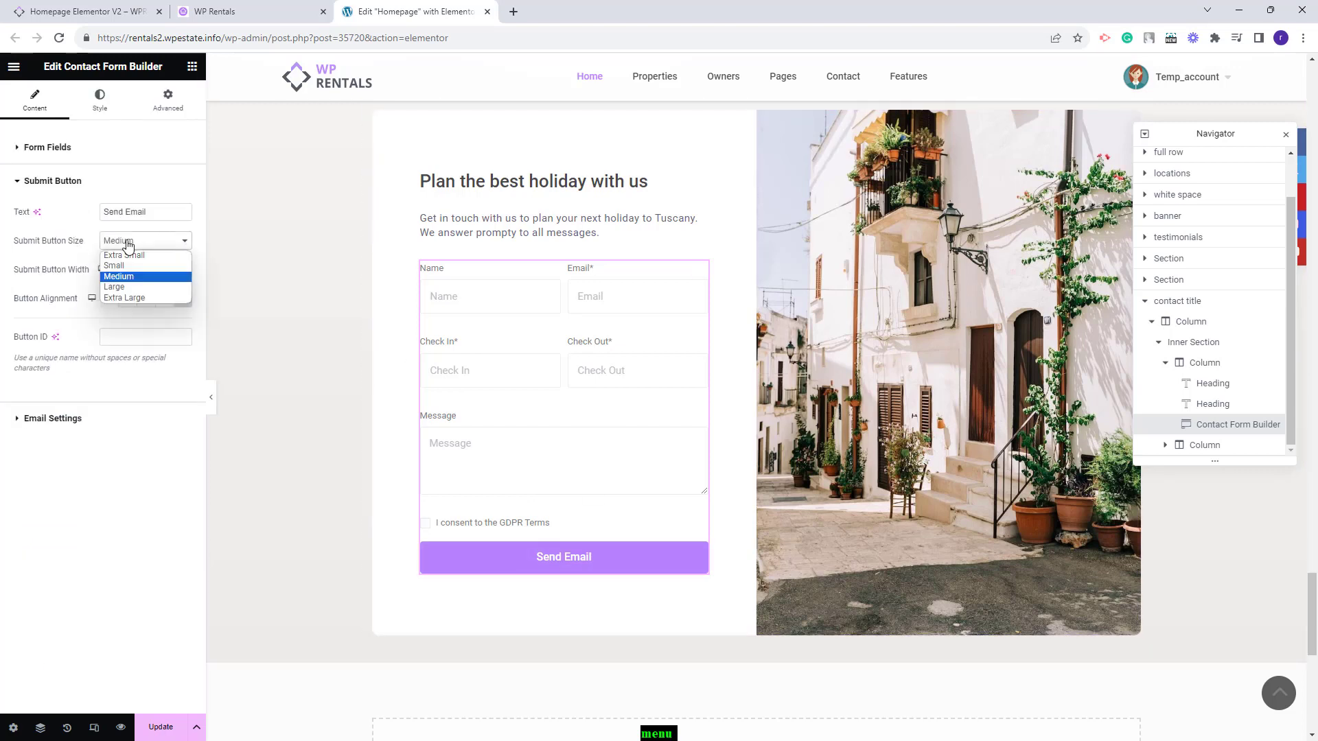
left_click(134, 273)
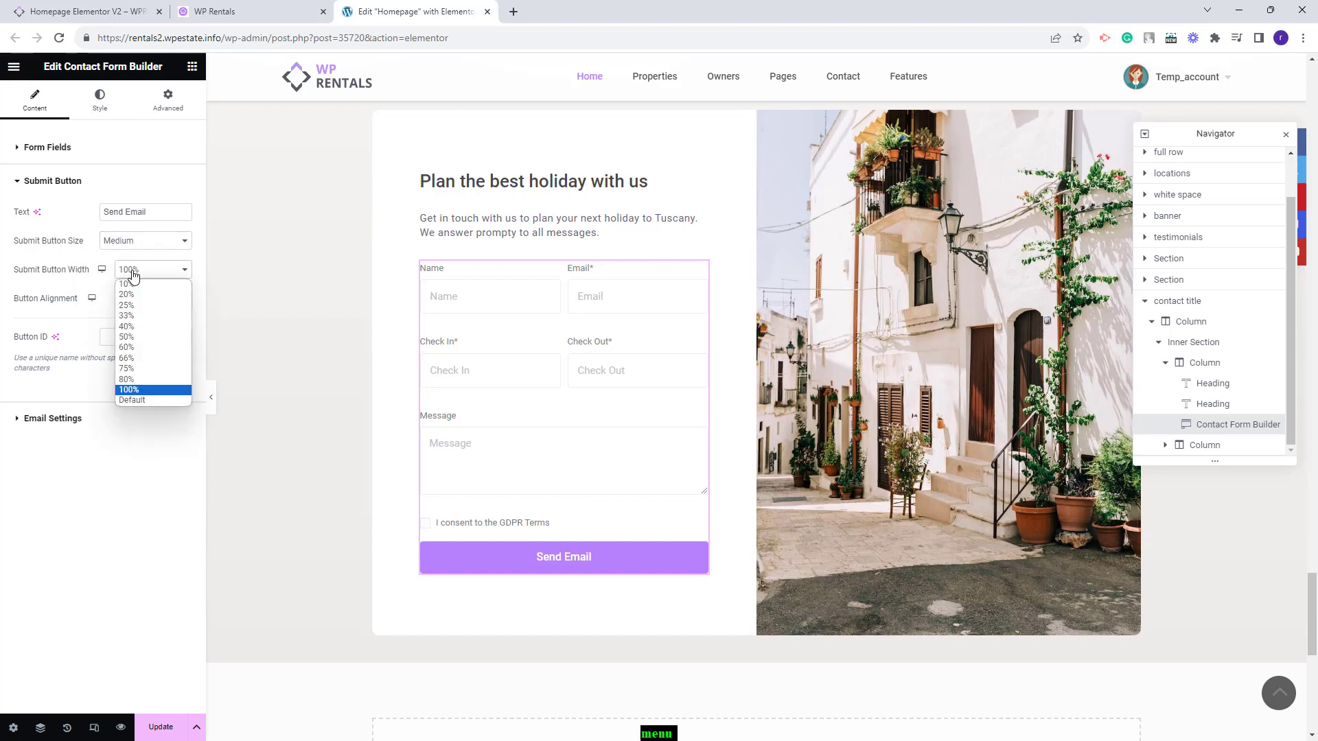
left_click(134, 273)
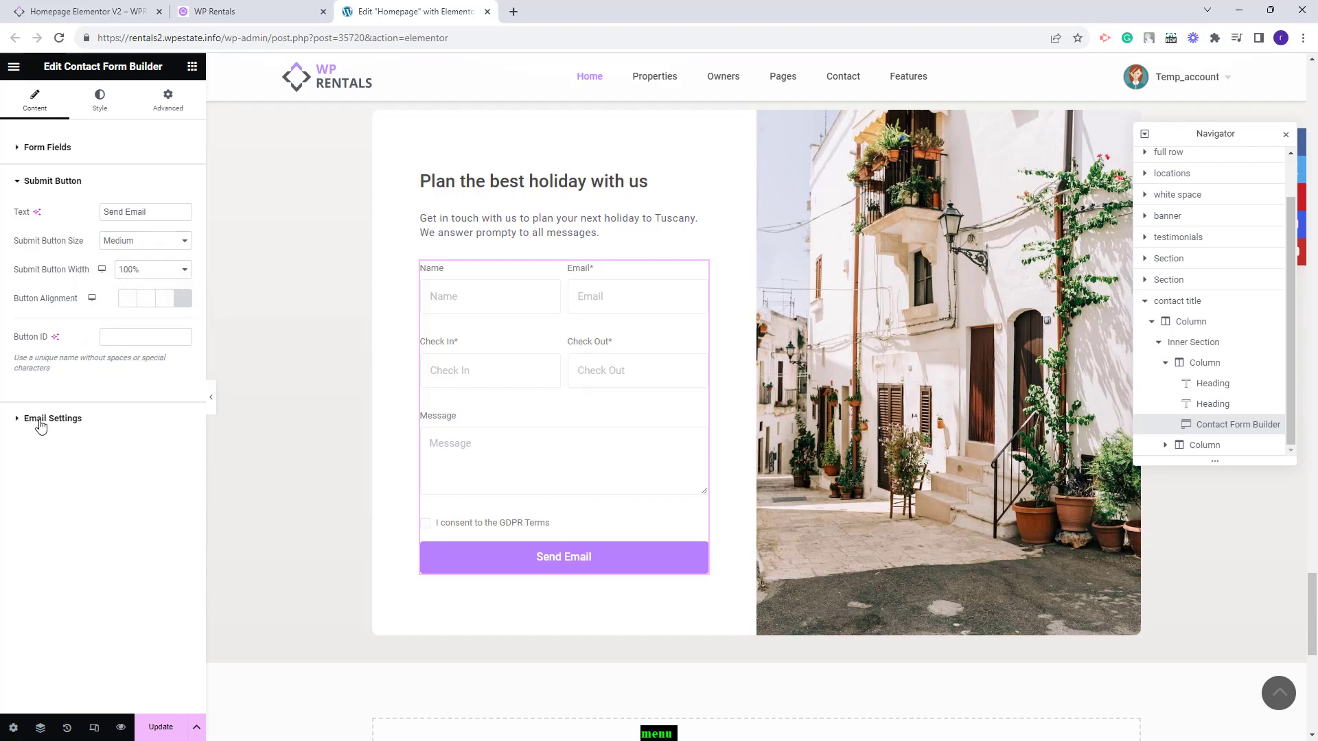
left_click(41, 420)
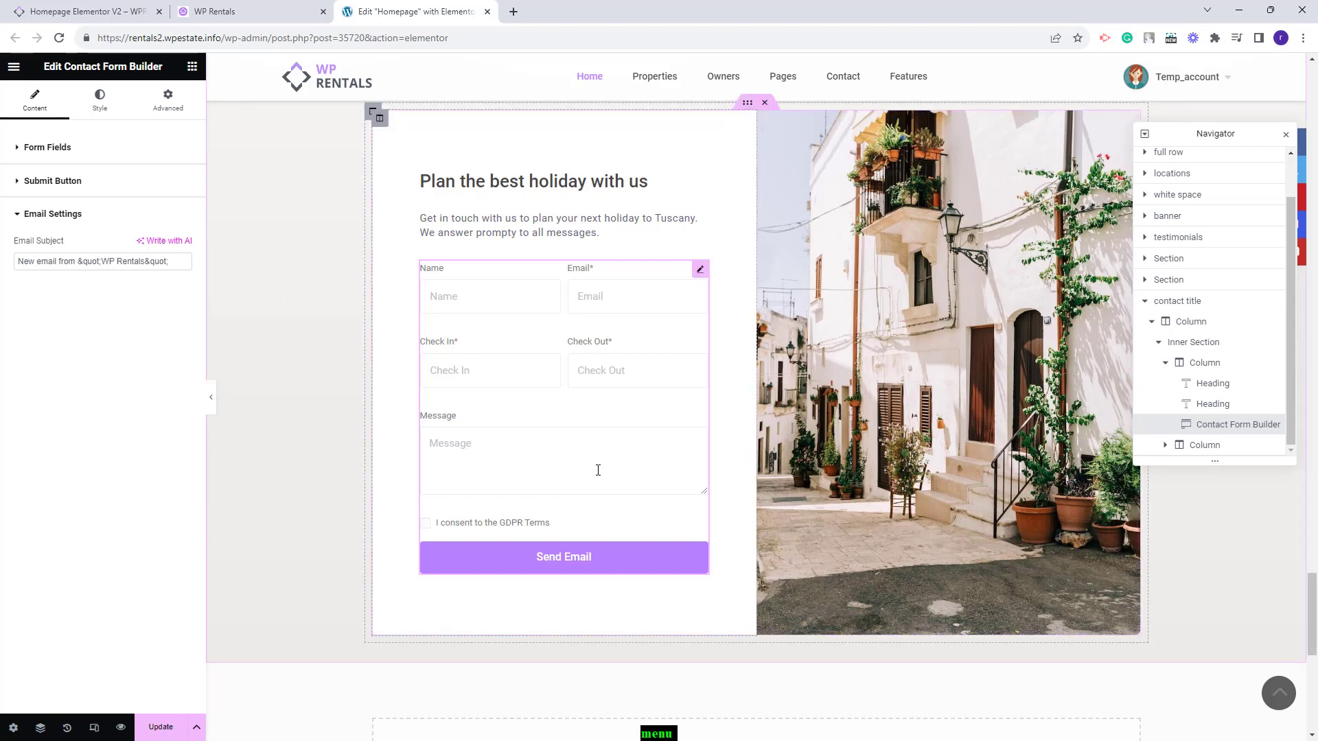
left_click(273, 13)
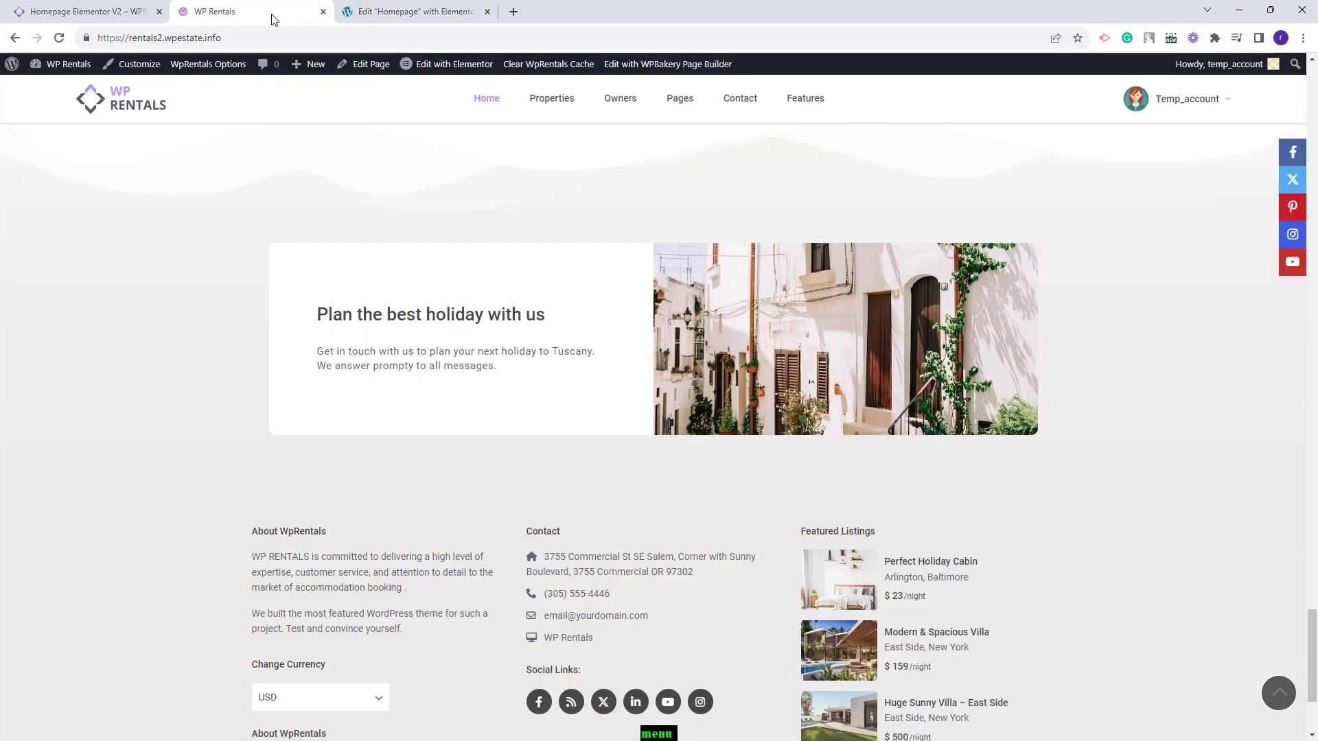
left_click(186, 72)
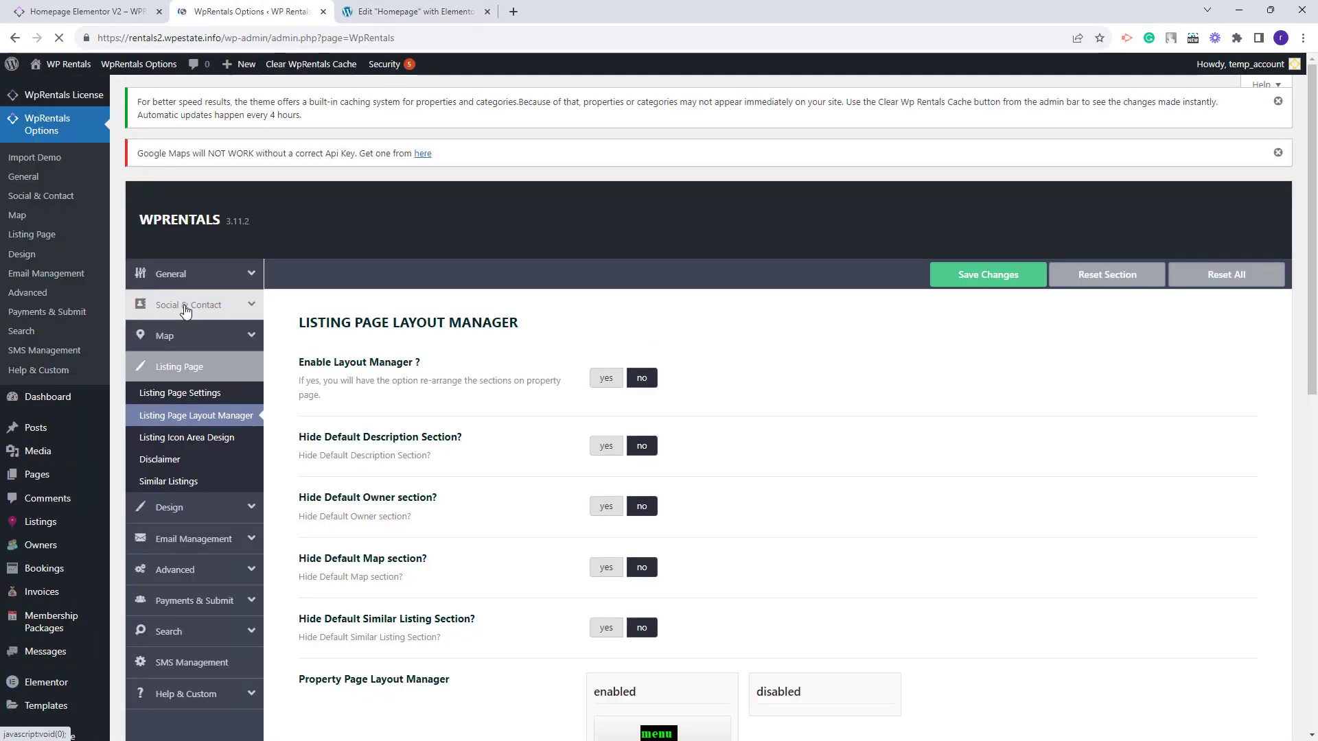
left_click(186, 310)
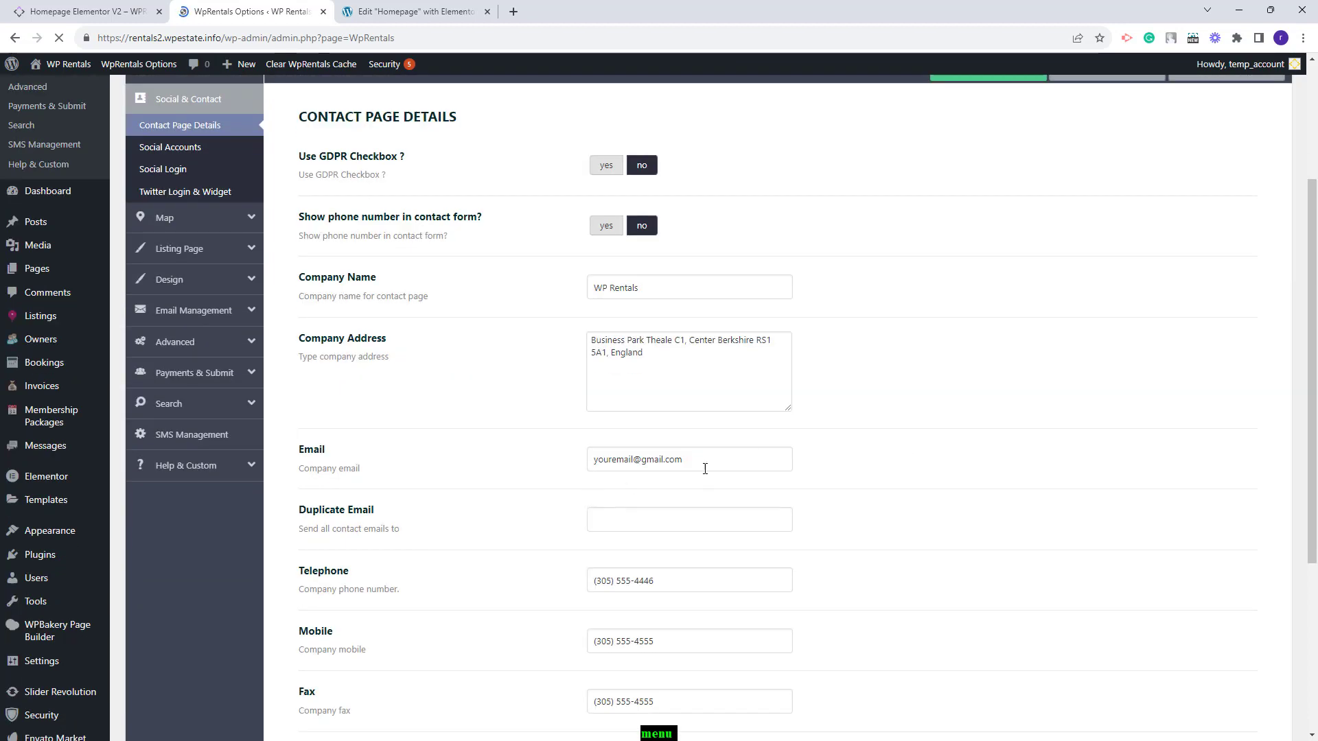
left_click_drag(708, 461, 591, 467)
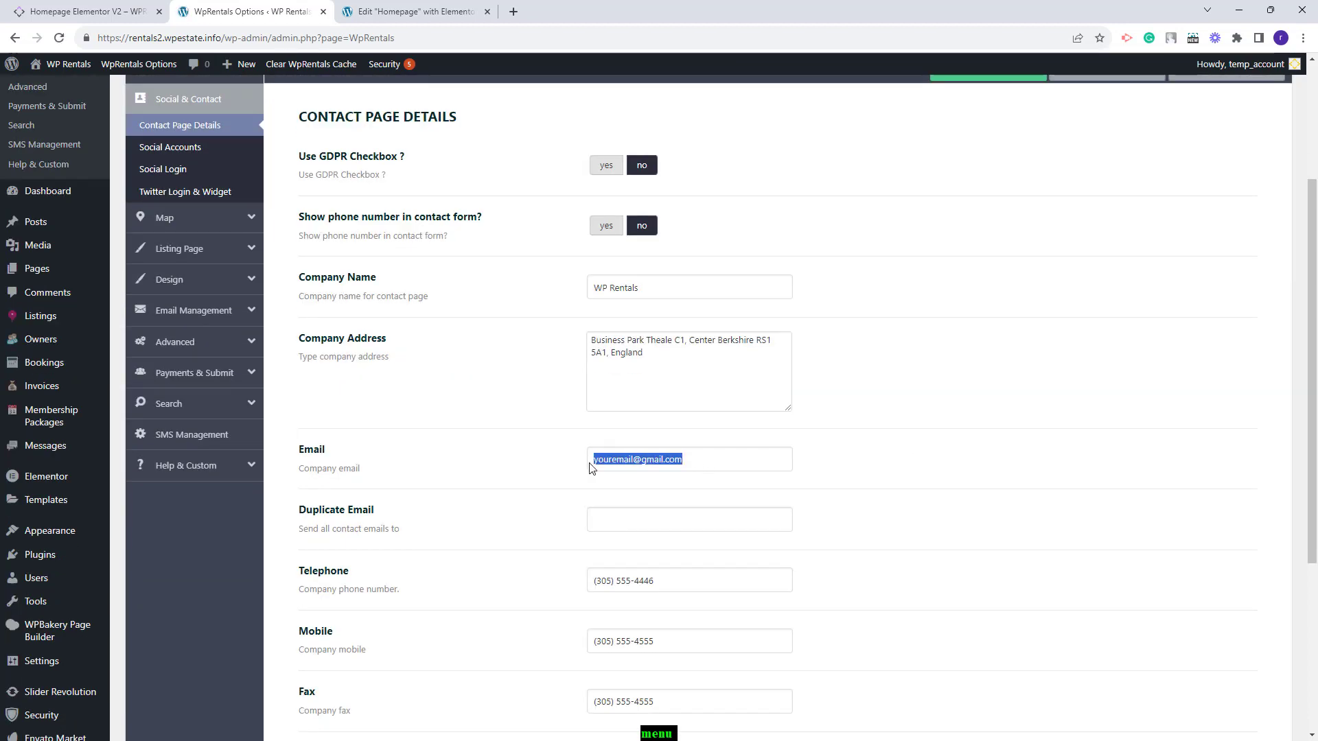
left_click(433, 17)
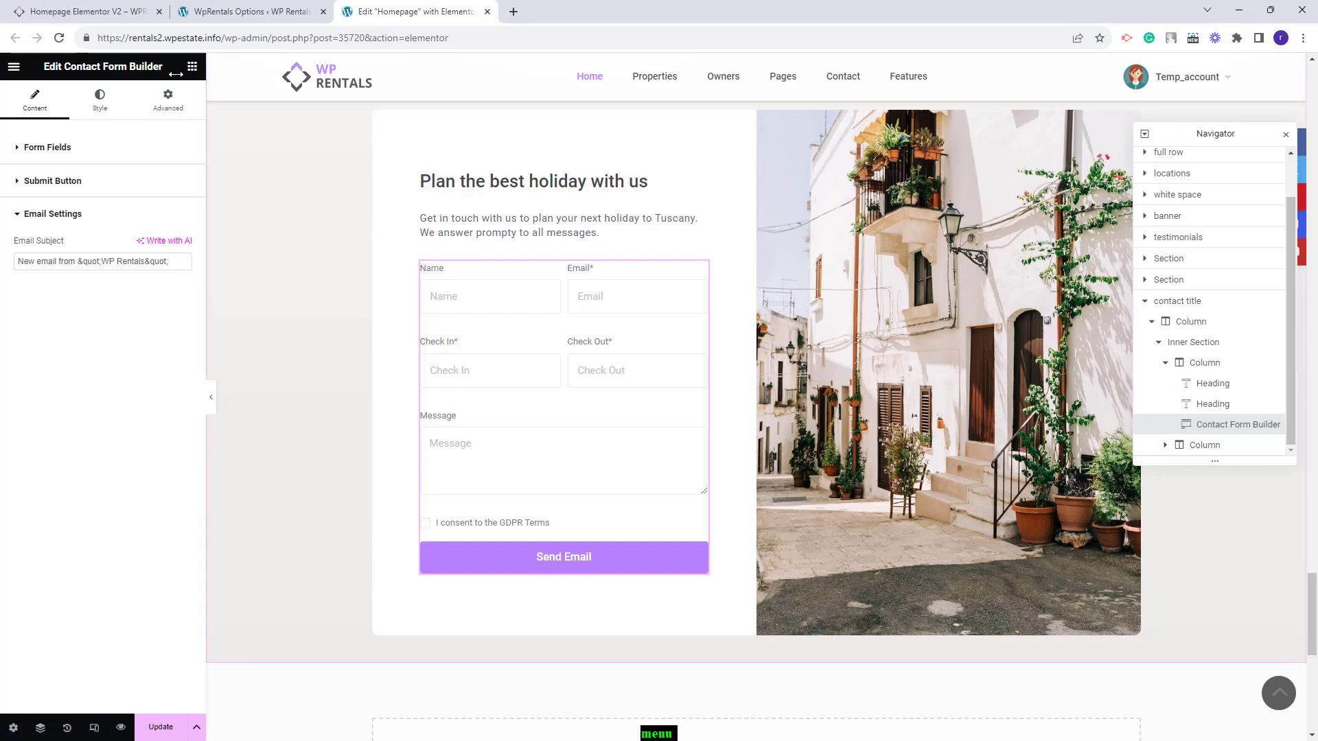
- In Form styling, keep columns gap 10, set rows gap 0 and label spacing 3
left_click(90, 109)
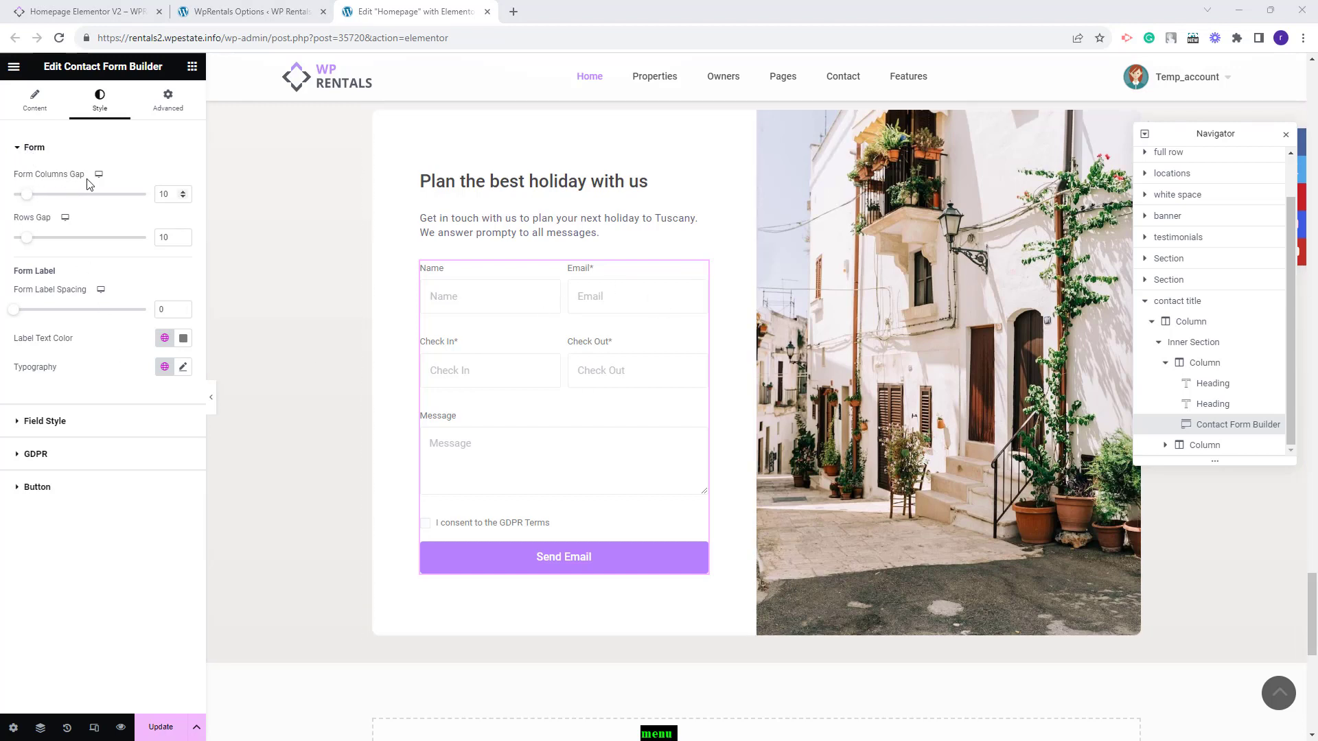
left_click(182, 197)
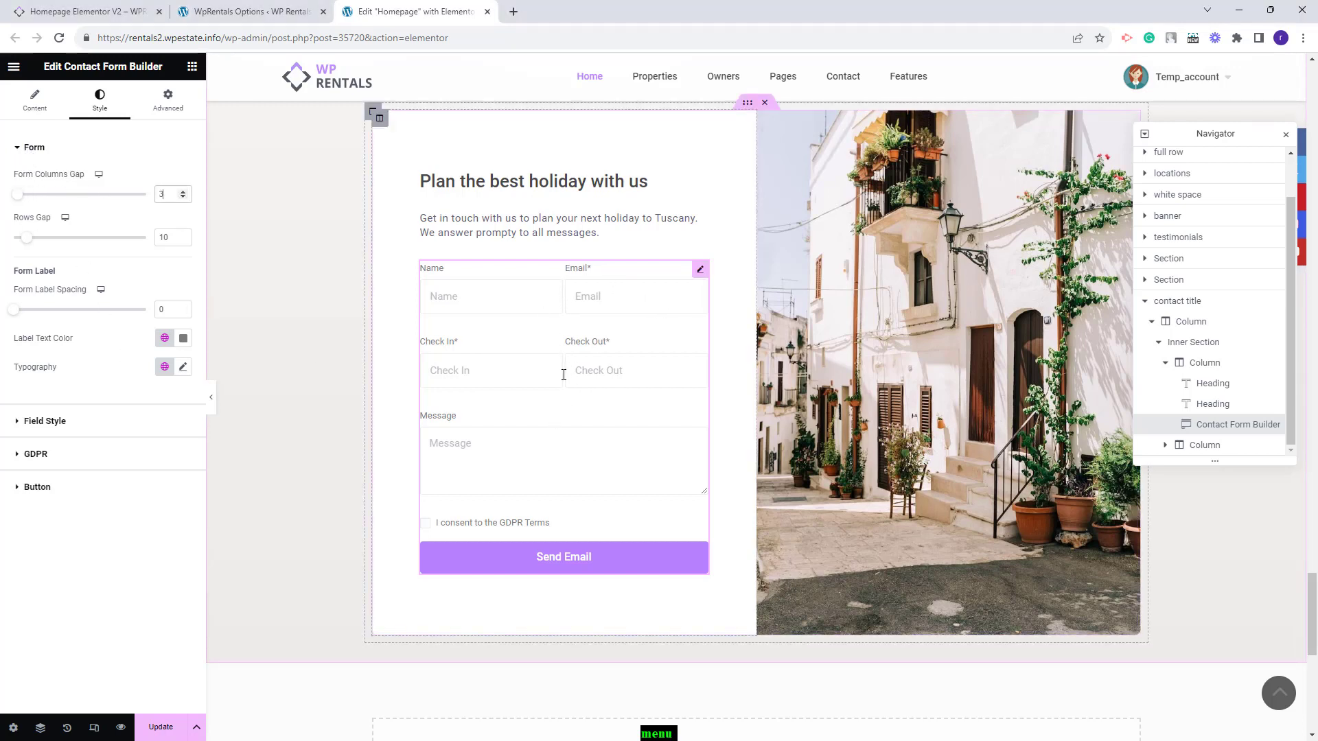
key("BackSpace")
type("10")
double_click(152, 240)
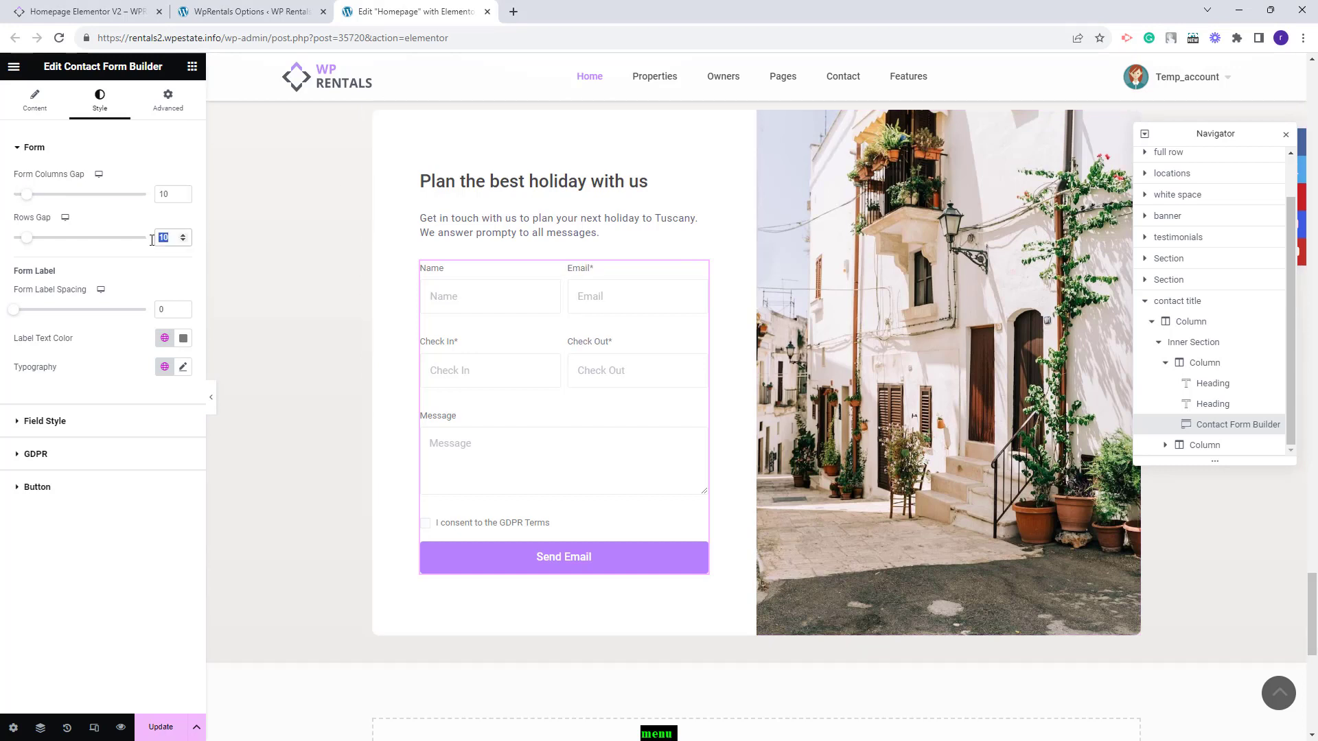
type("0")
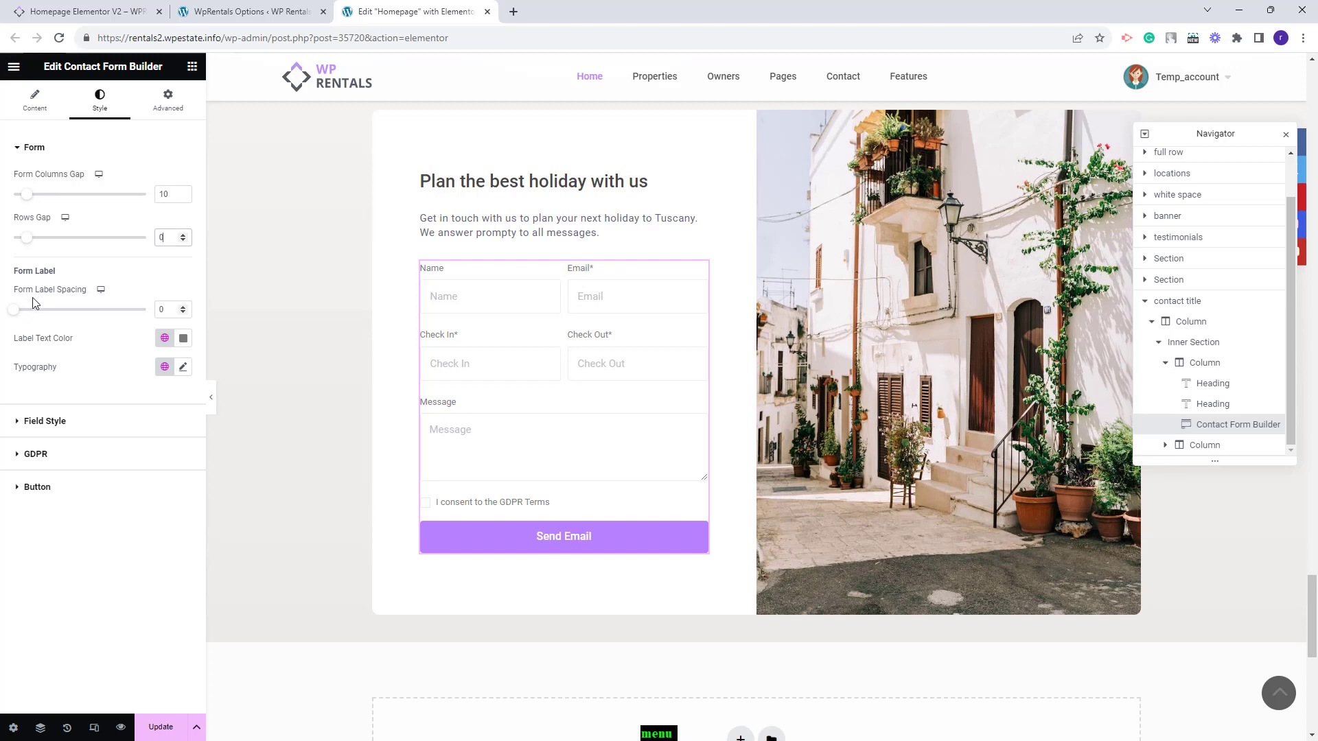
left_click(183, 306)
left_click(183, 307)
left_click(184, 307)
- Set the form label typography to Roboto at size 14
left_click(183, 338)
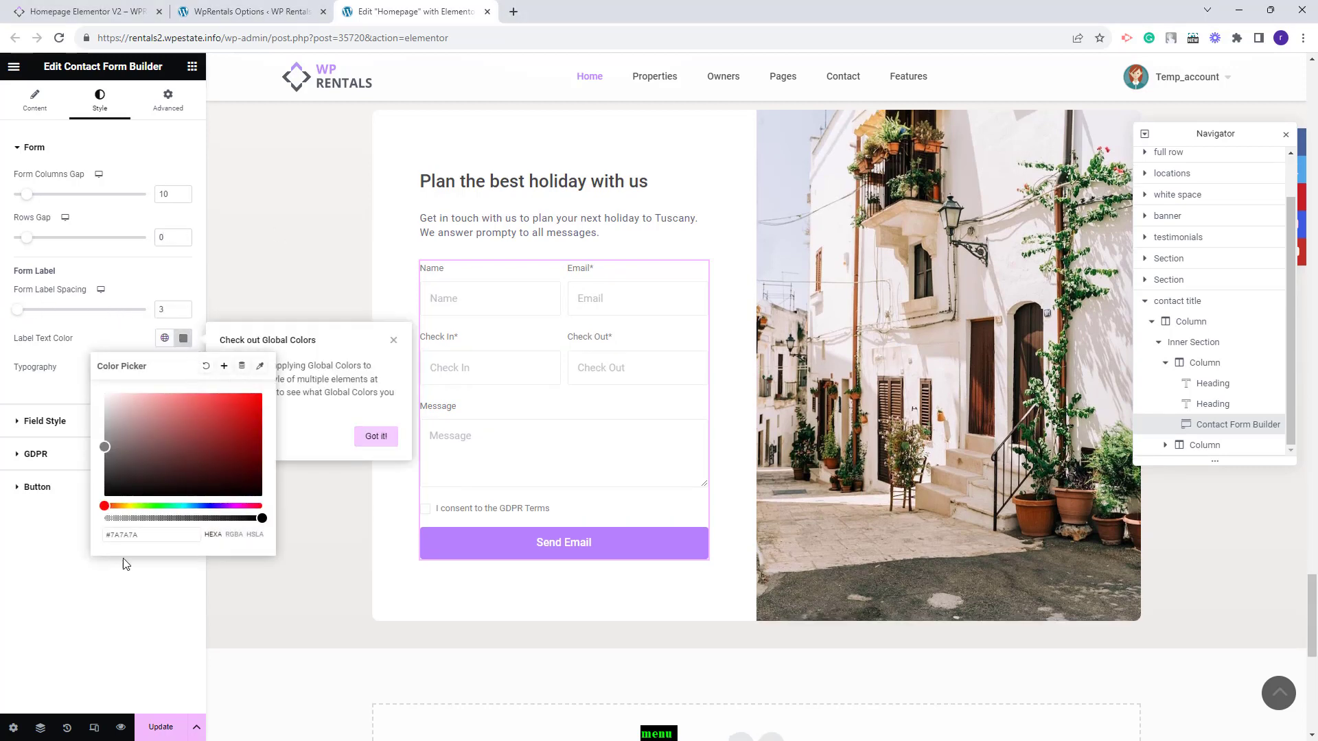
left_click(126, 564)
left_click(182, 367)
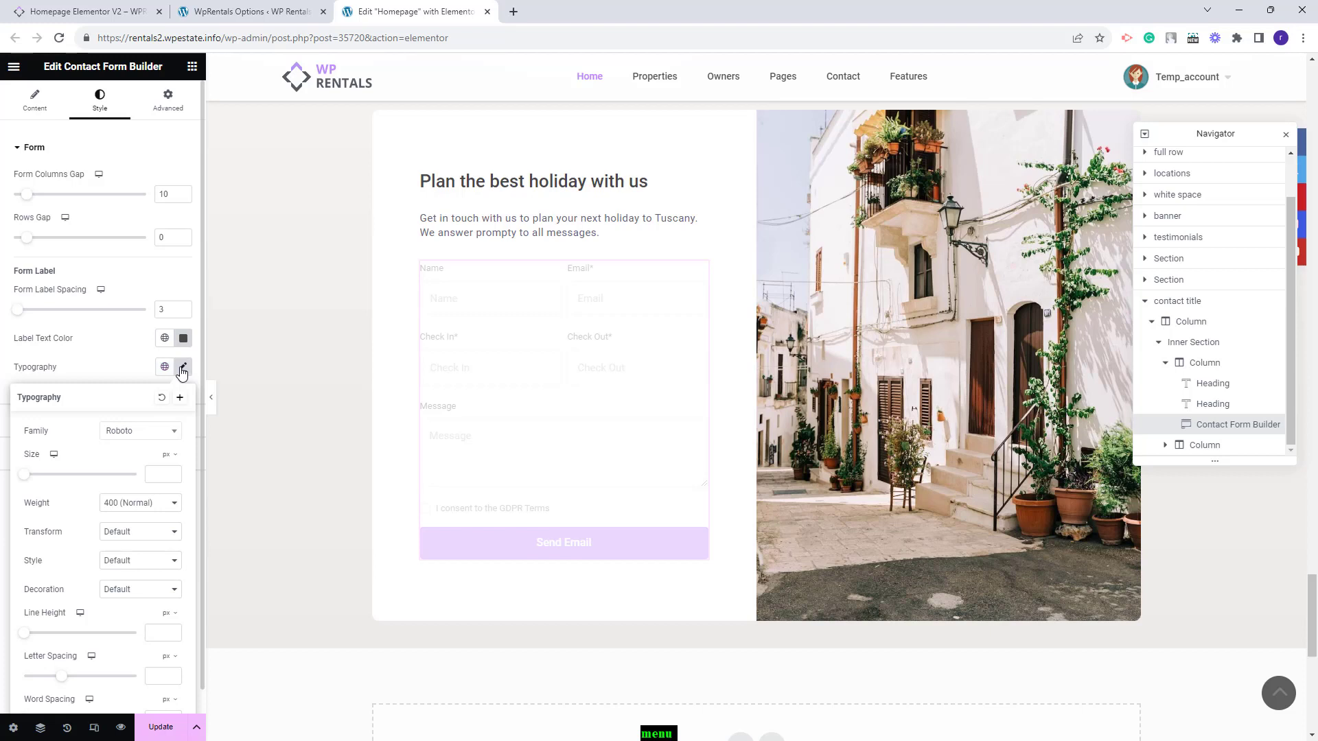
left_click(153, 435)
left_click(153, 435)
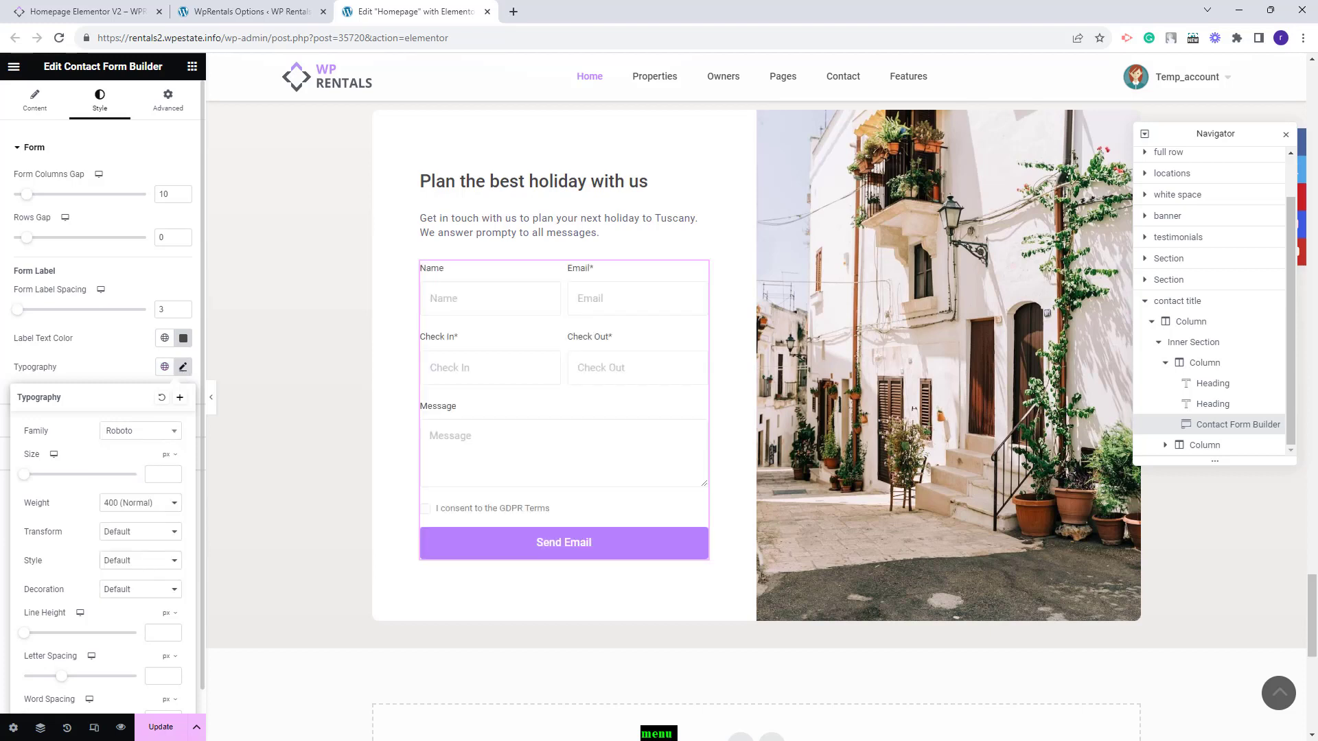
left_click(163, 473)
type("14")
left_click(95, 371)
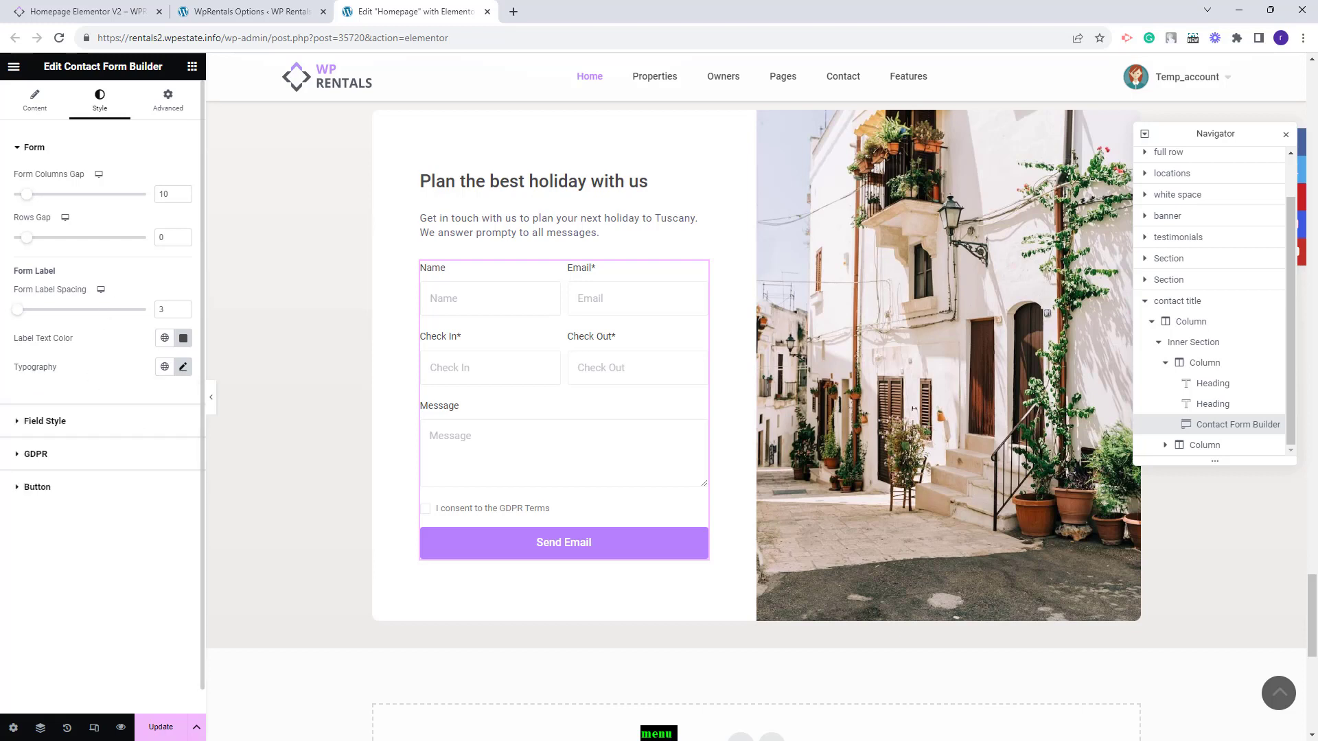
- Review field text colour, typography and #fff background, then expand the GDPR text style options
left_click(65, 430)
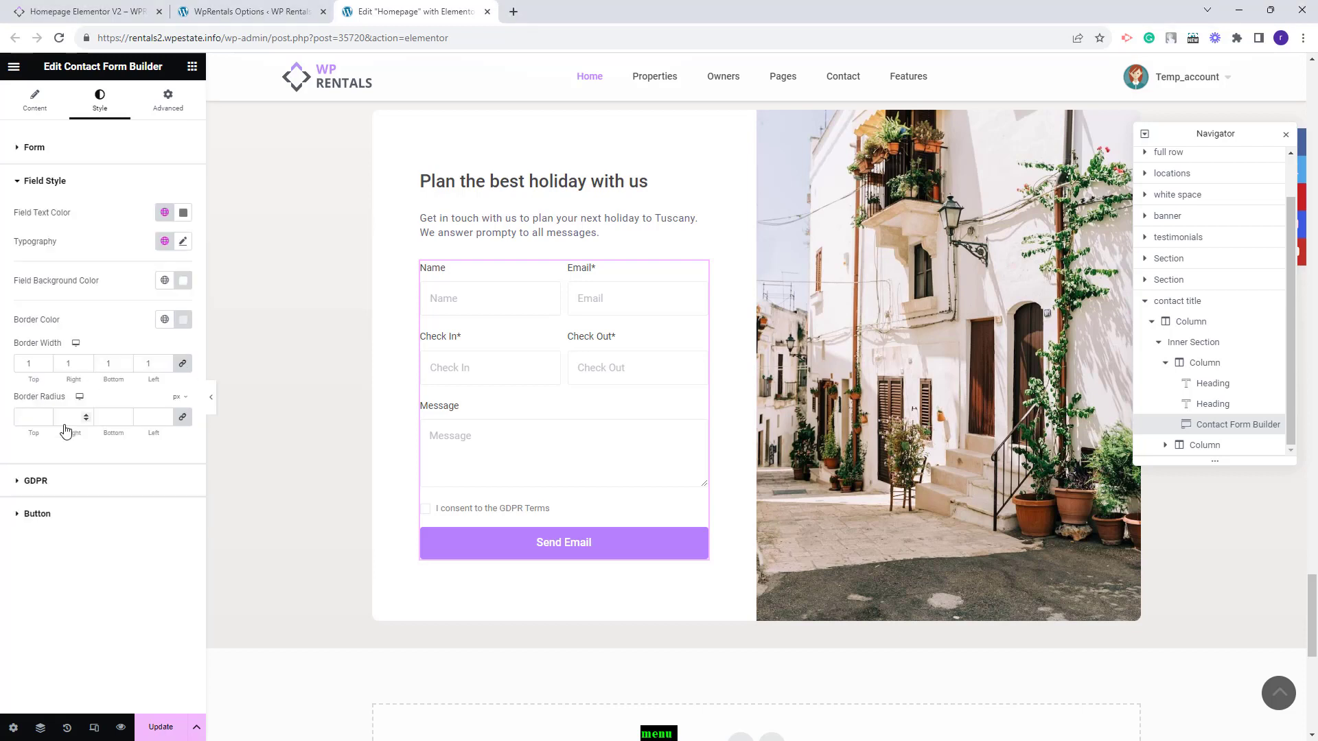
left_click(183, 214)
left_click(187, 245)
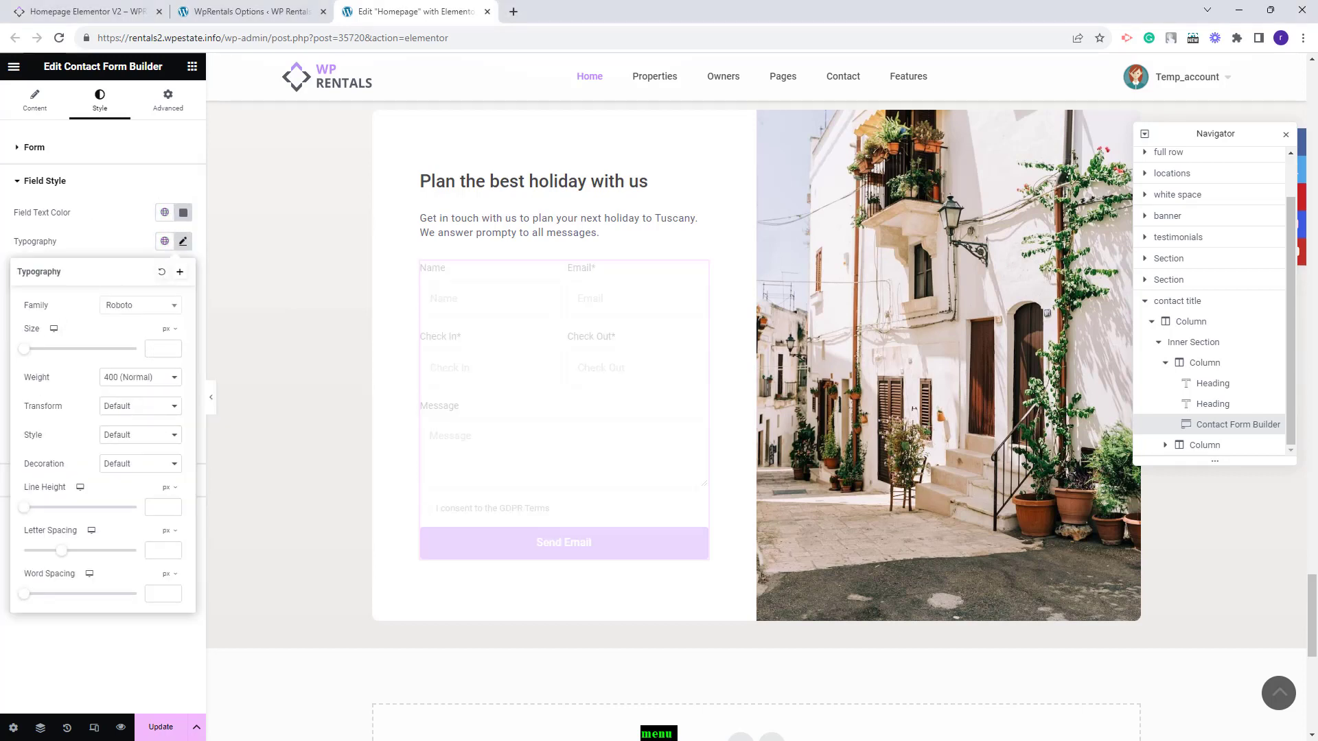
left_click(183, 241)
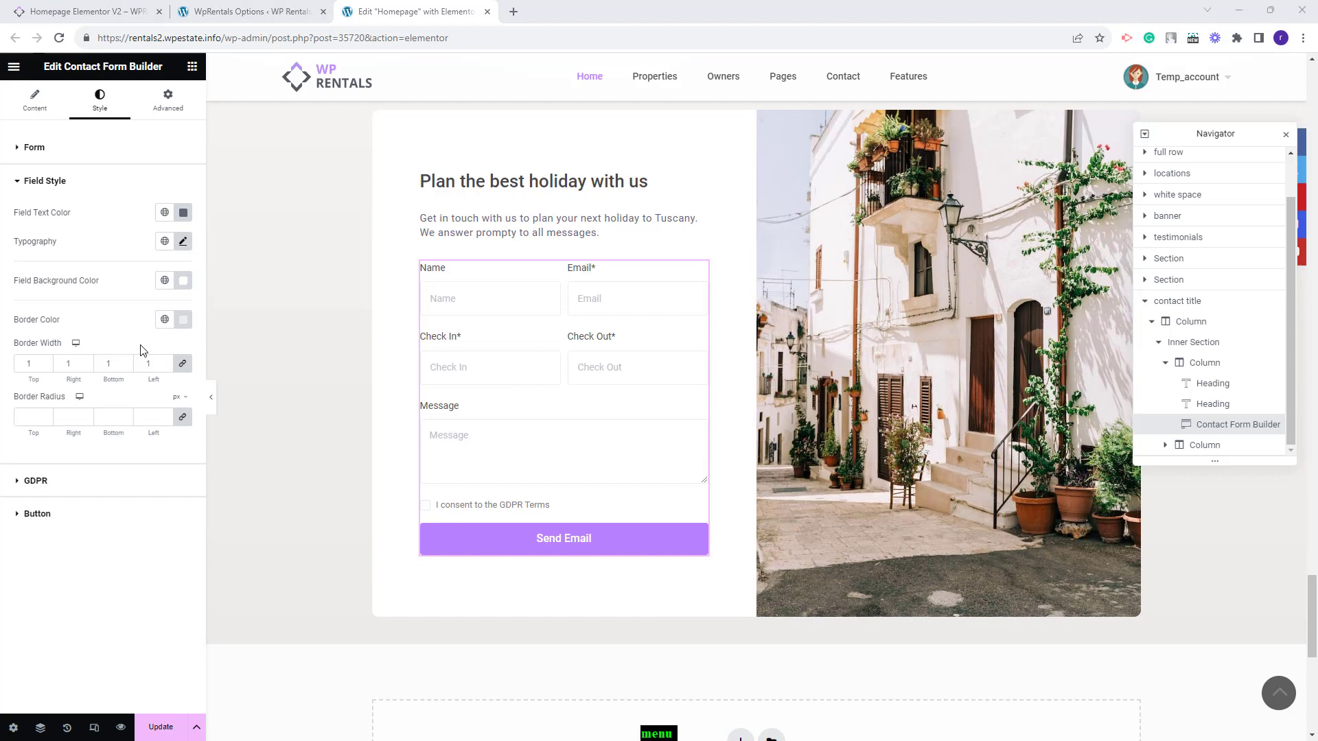
left_click(184, 281)
left_click(37, 347)
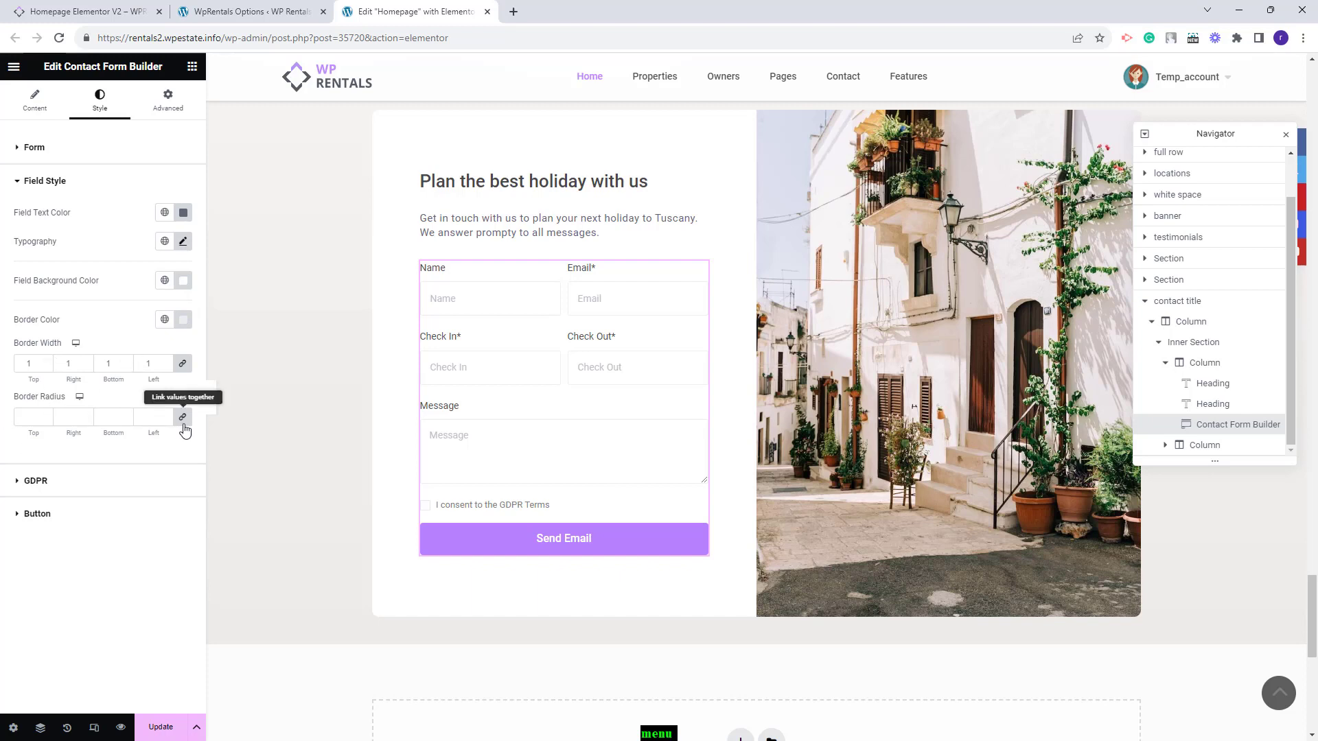
left_click(26, 482)
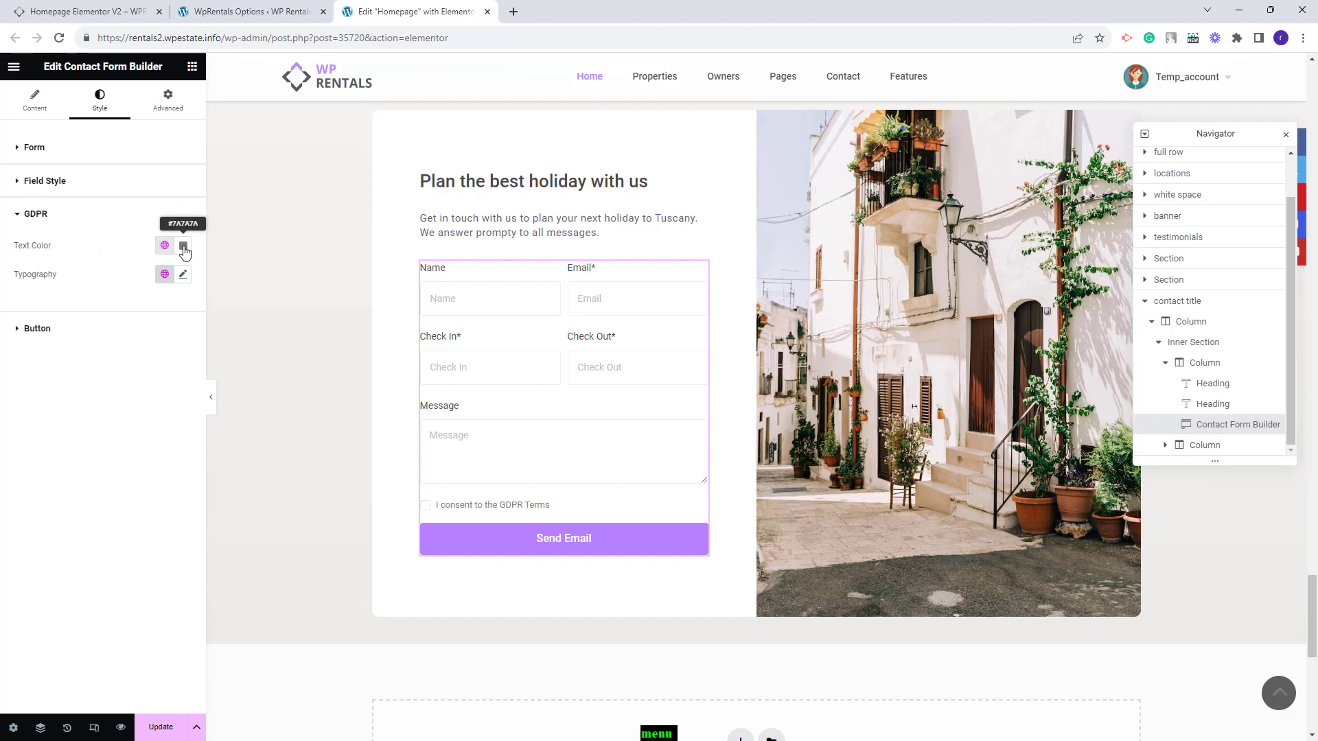
- Expand the Send Email button's style settings and check its hover colours before returning to normal state
left_click(38, 329)
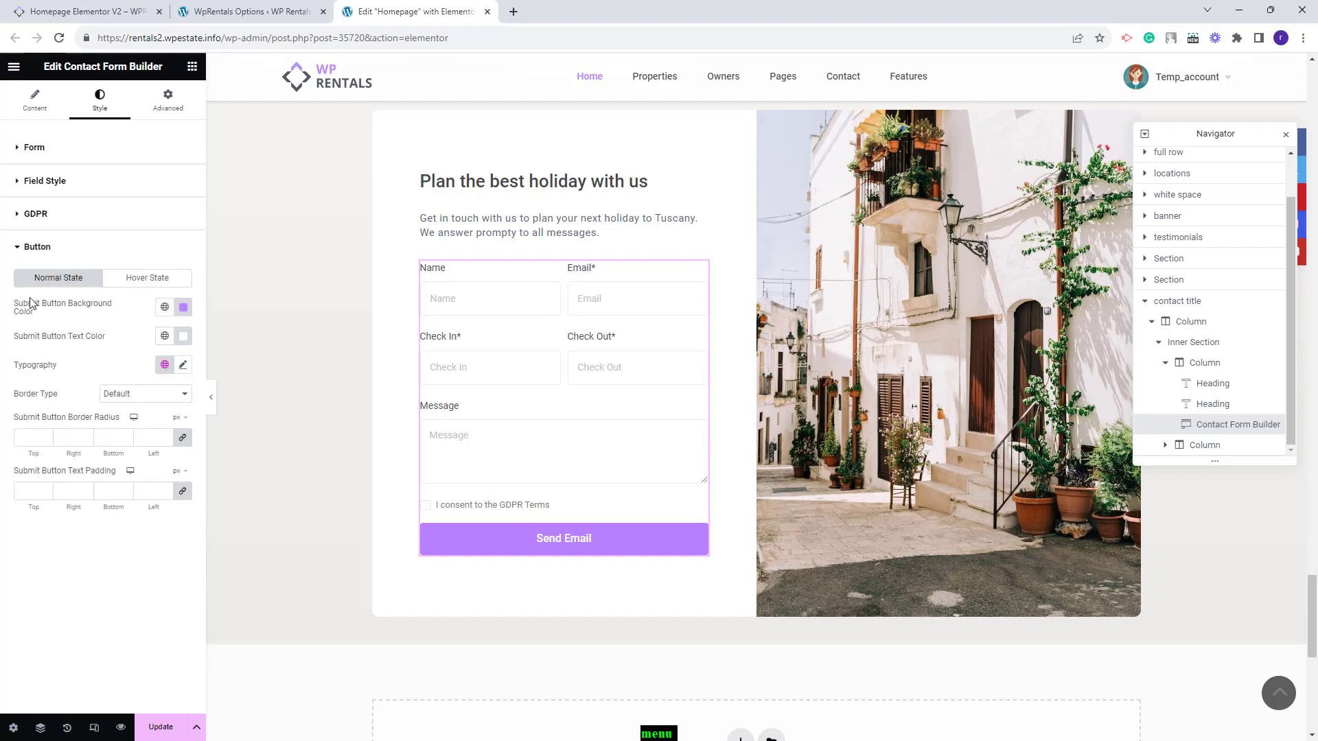
left_click(181, 278)
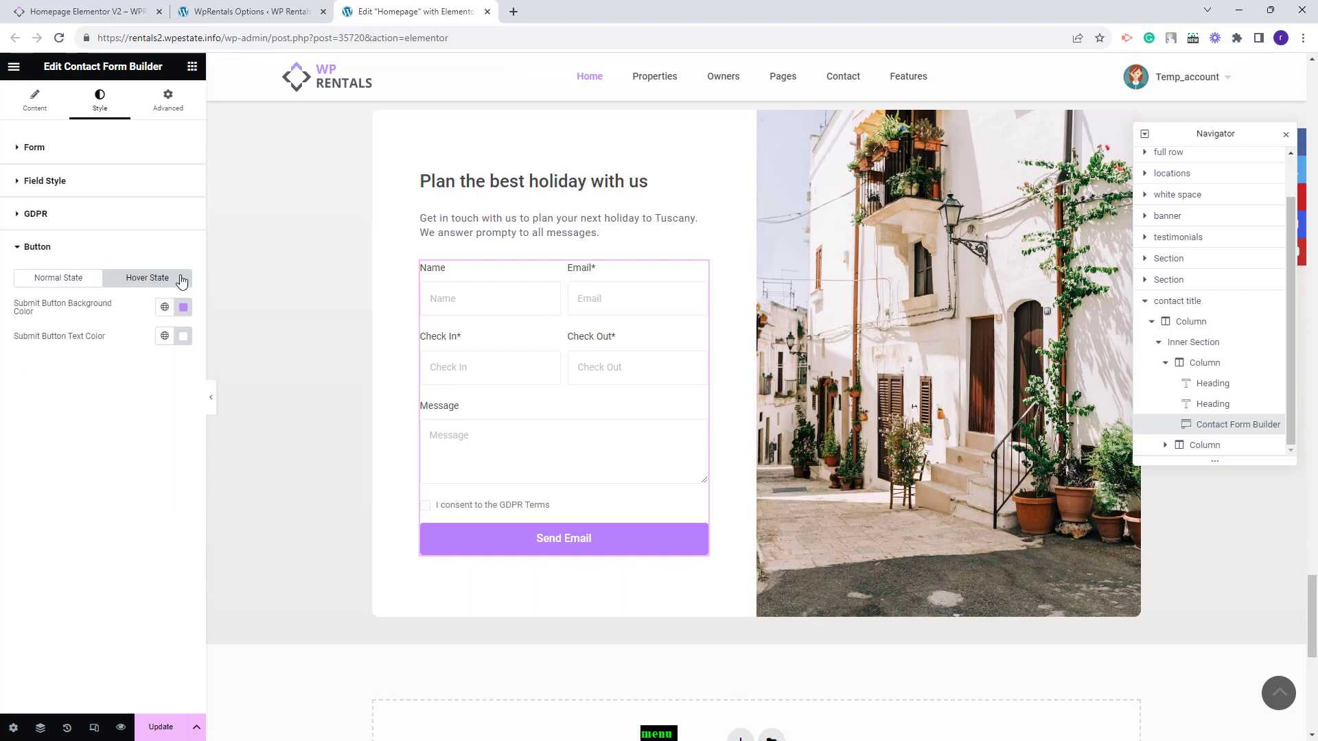
left_click(181, 279)
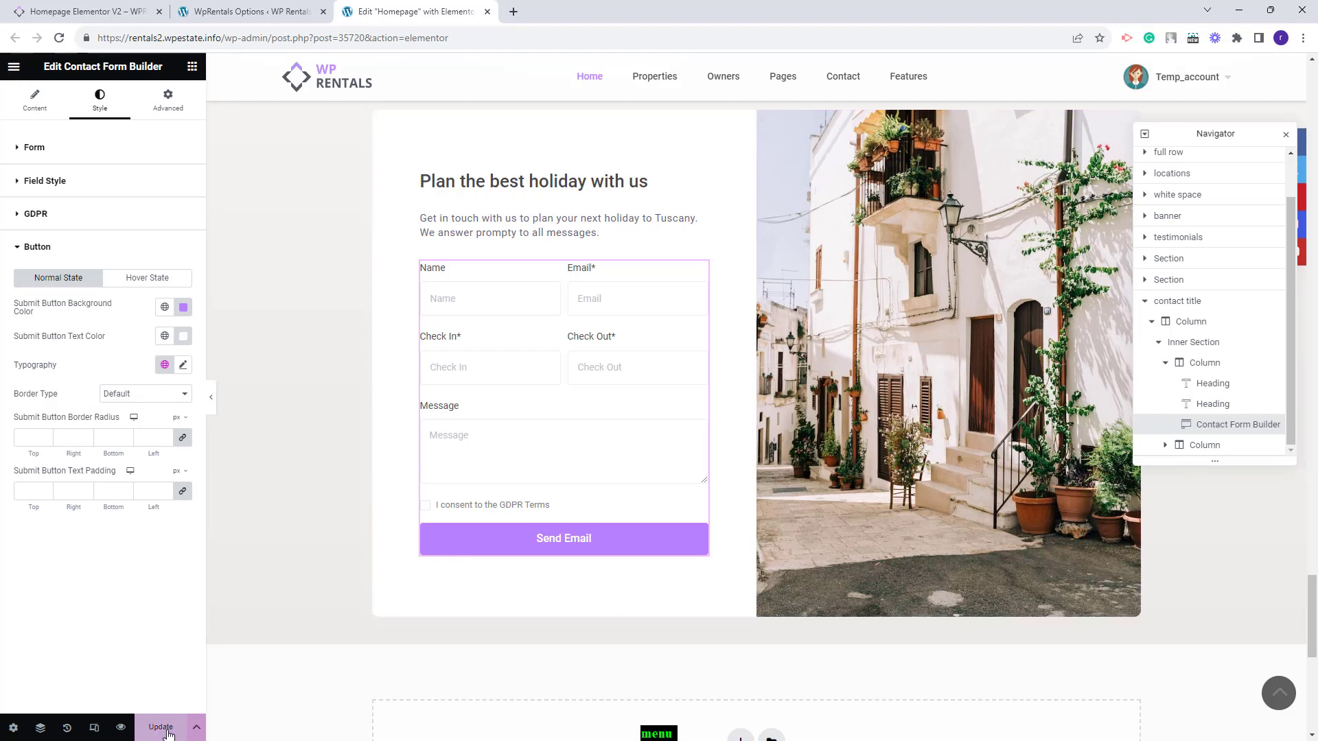
- Preview the homepage contact form, then go to the Homepage Elementor V2 demo page
left_click(120, 726)
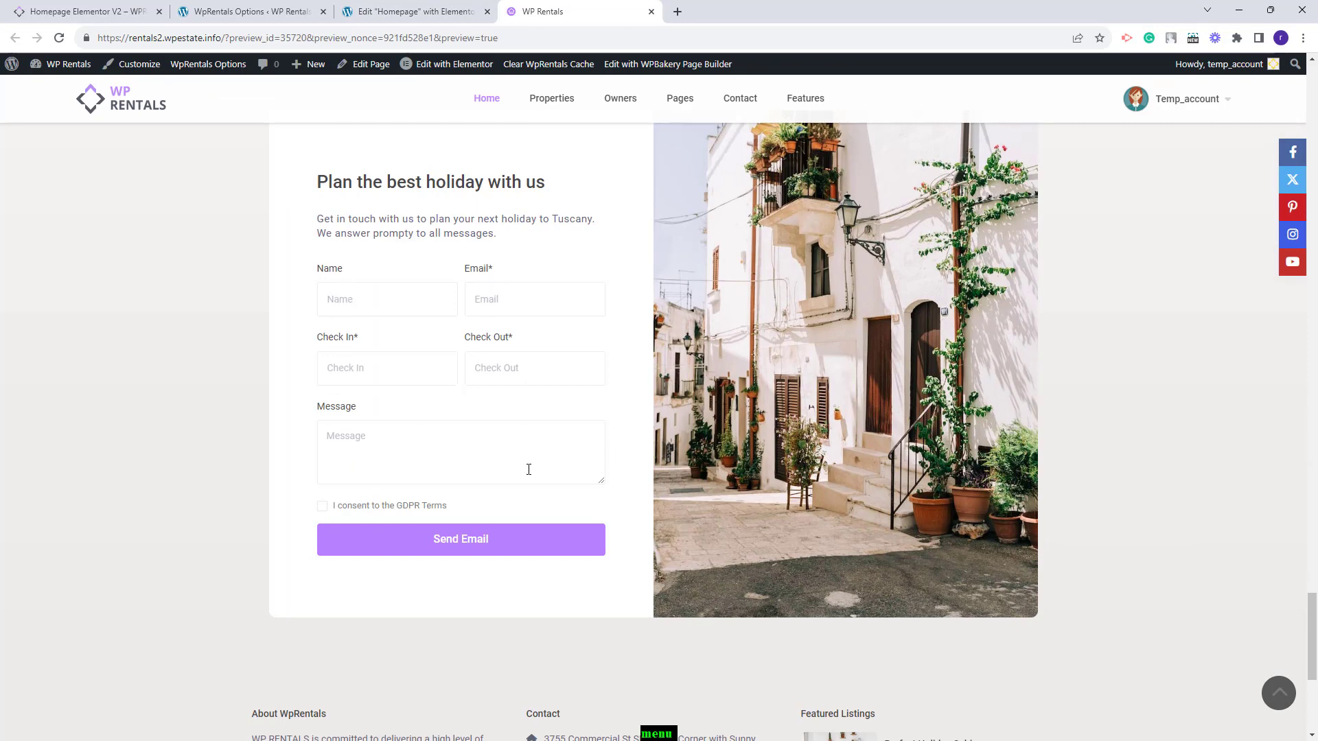
key("ctrl+1")
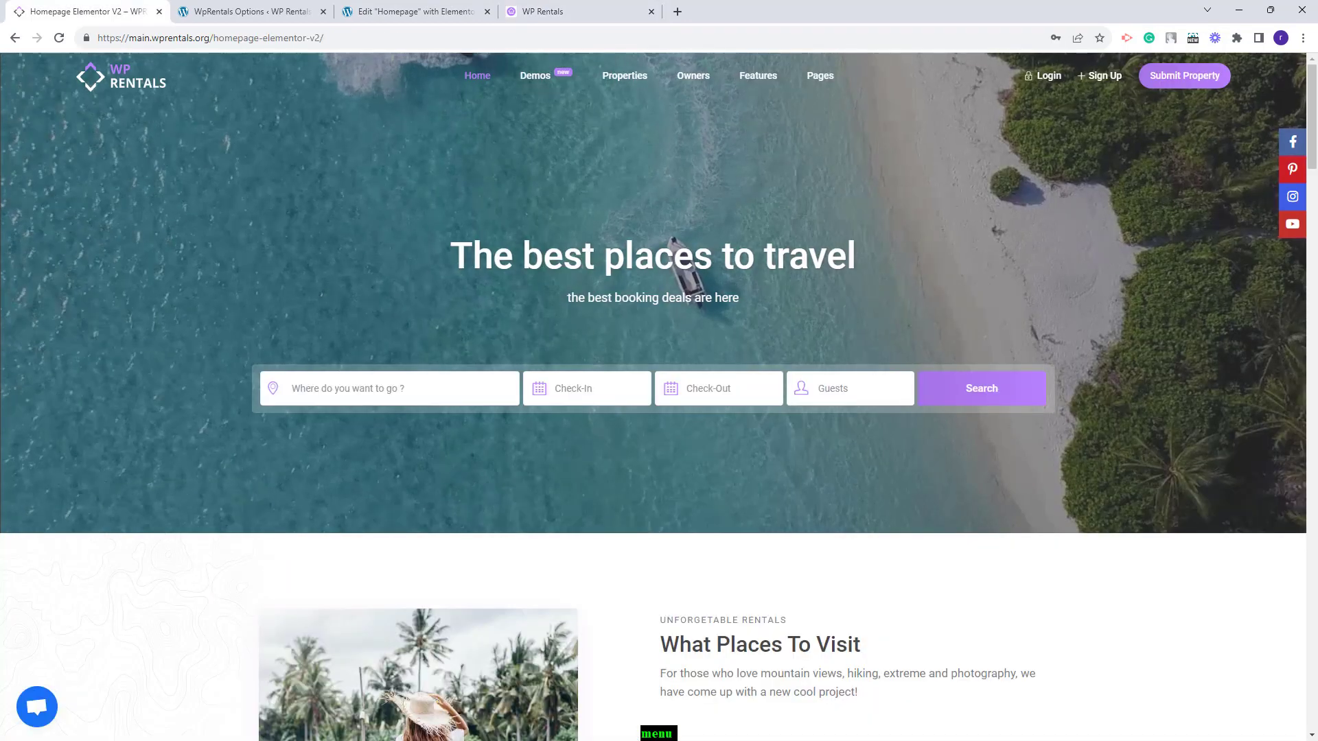